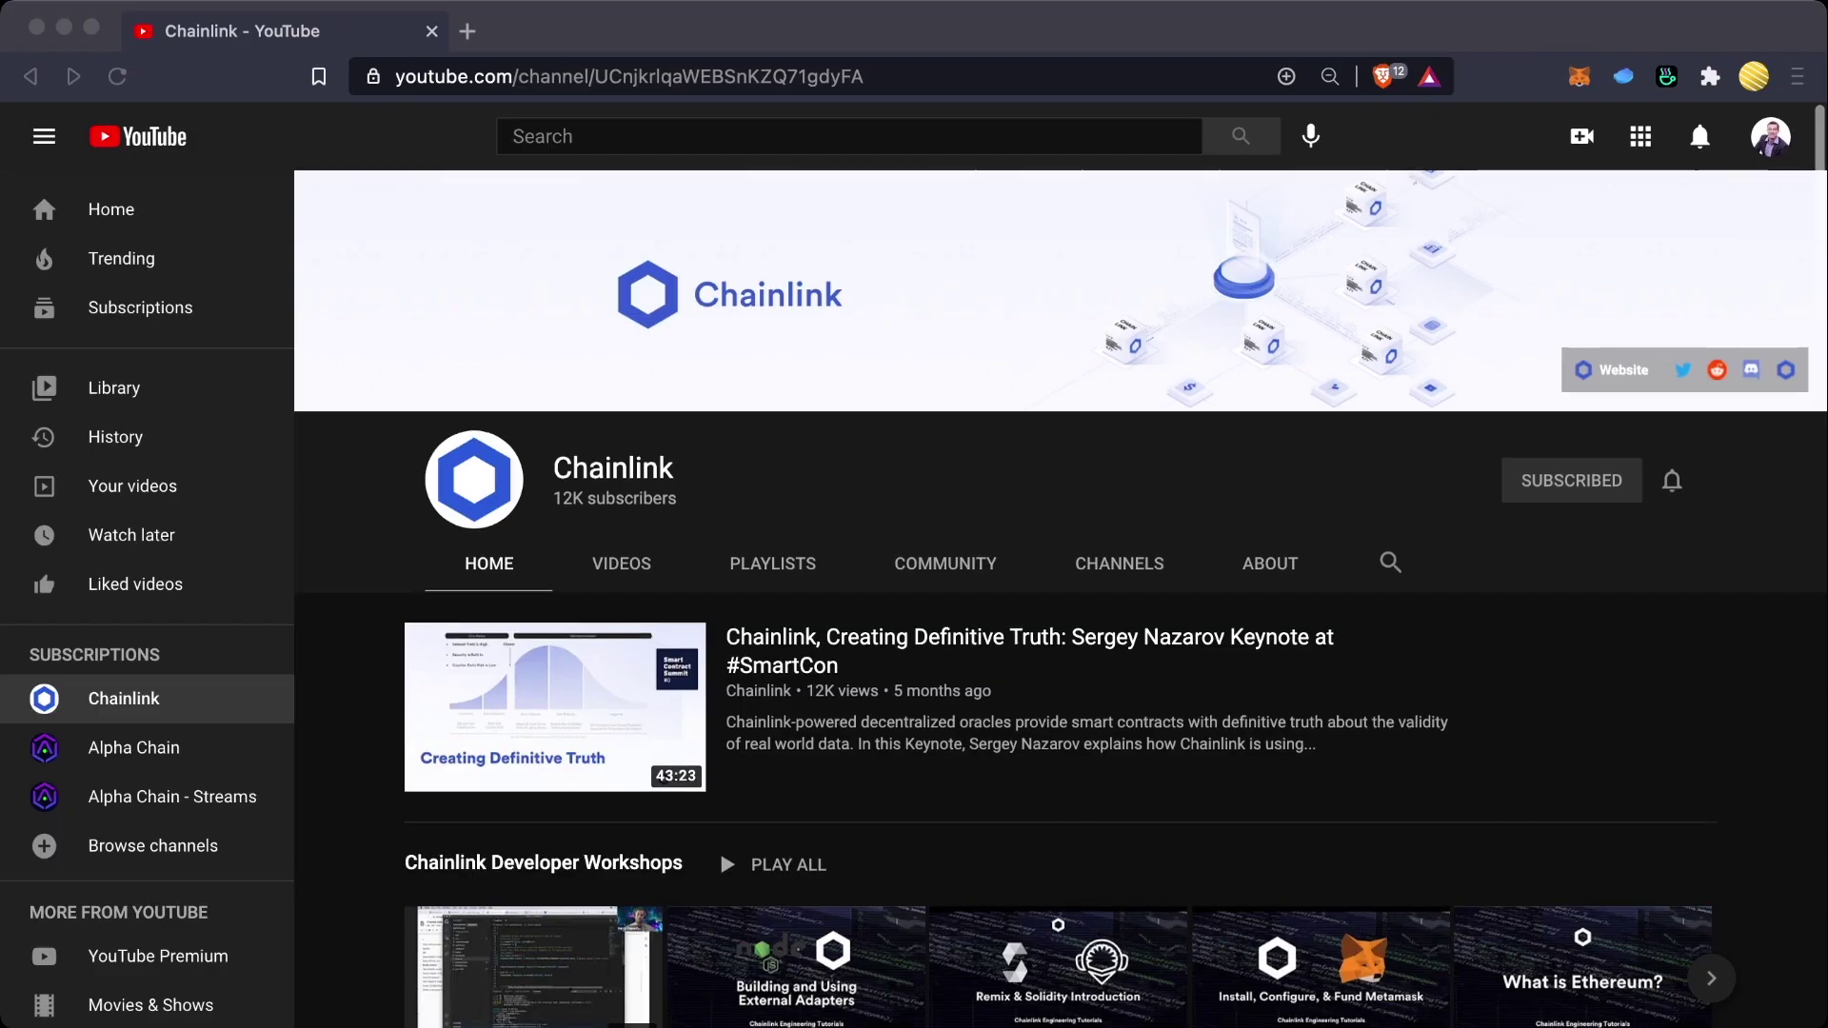
# - Open the External Adapters tutorial video, expand its description and highlight the Updates note
pyautogui.scroll(-3, 1060, 565)
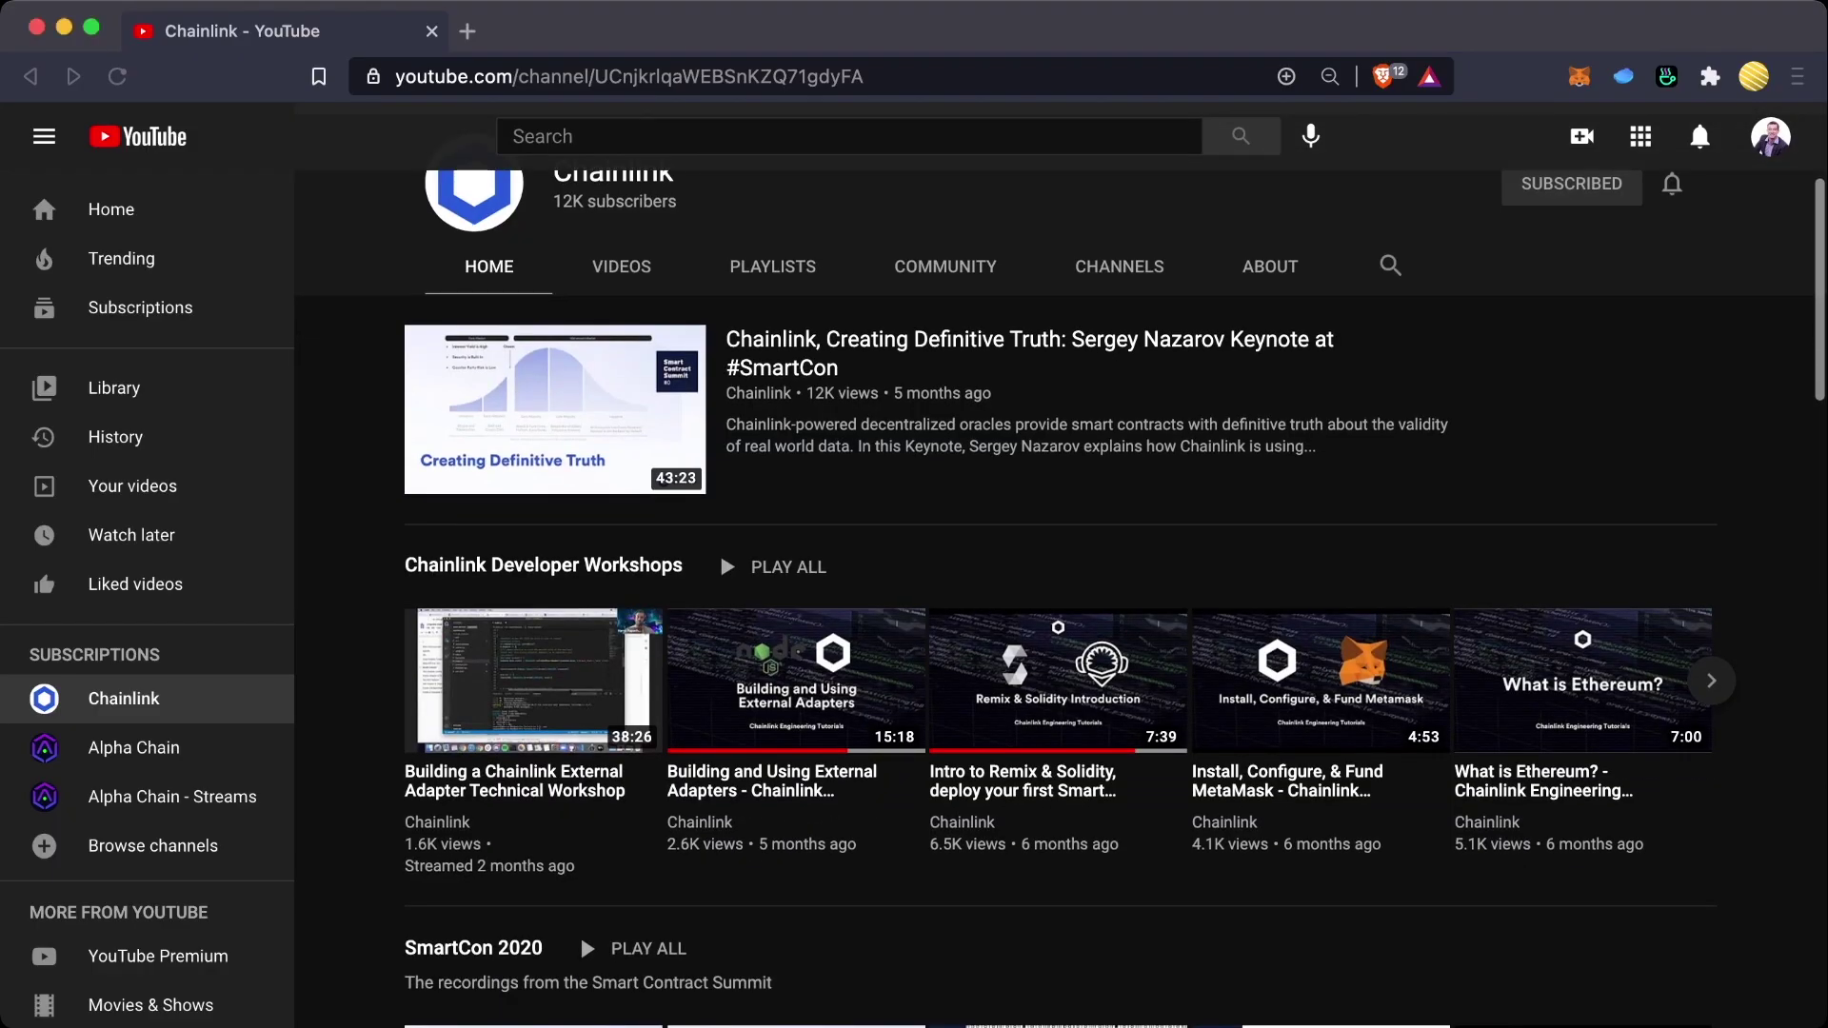
pyautogui.click(899, 633)
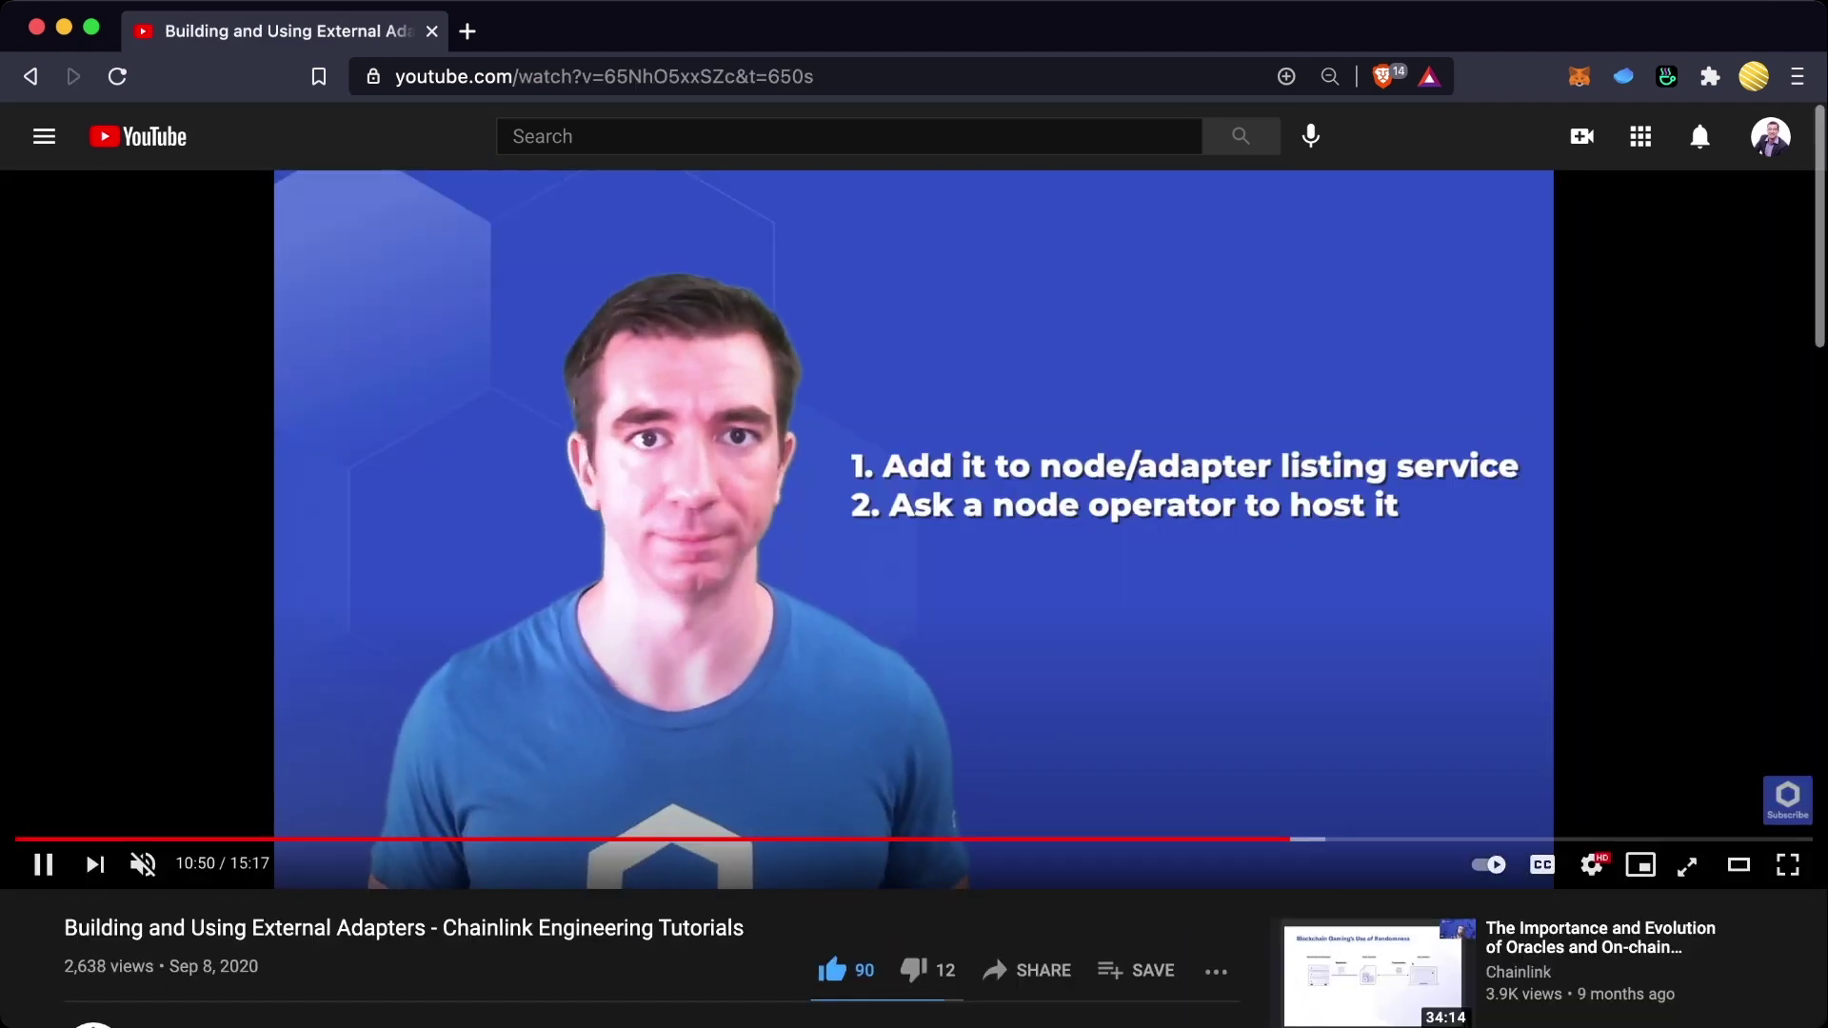
pyautogui.scroll(-2, 914, 571)
pyautogui.scroll(-3, 914, 571)
pyautogui.click(189, 728)
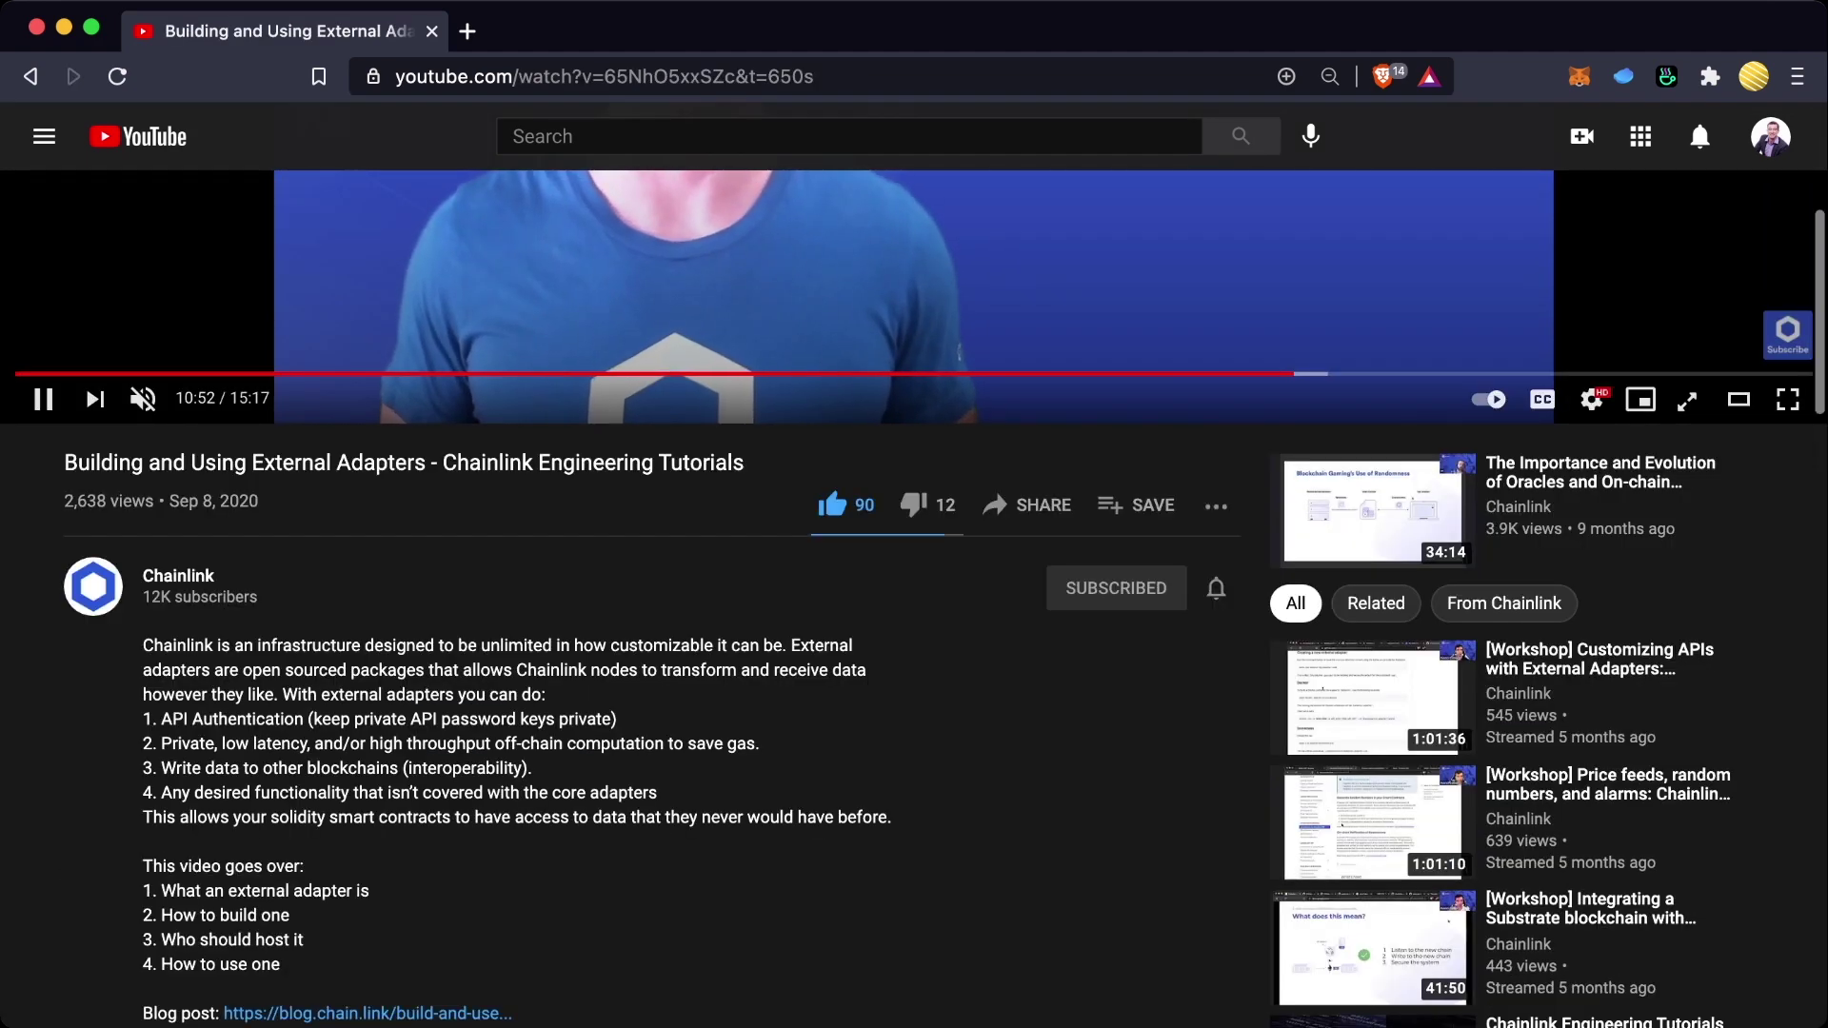
pyautogui.scroll(-3, 914, 571)
pyautogui.moveTo(303, 768)
pyautogui.mouseDown()
pyautogui.moveTo(144, 768)
pyautogui.moveTo(143, 735)
pyautogui.mouseUp()
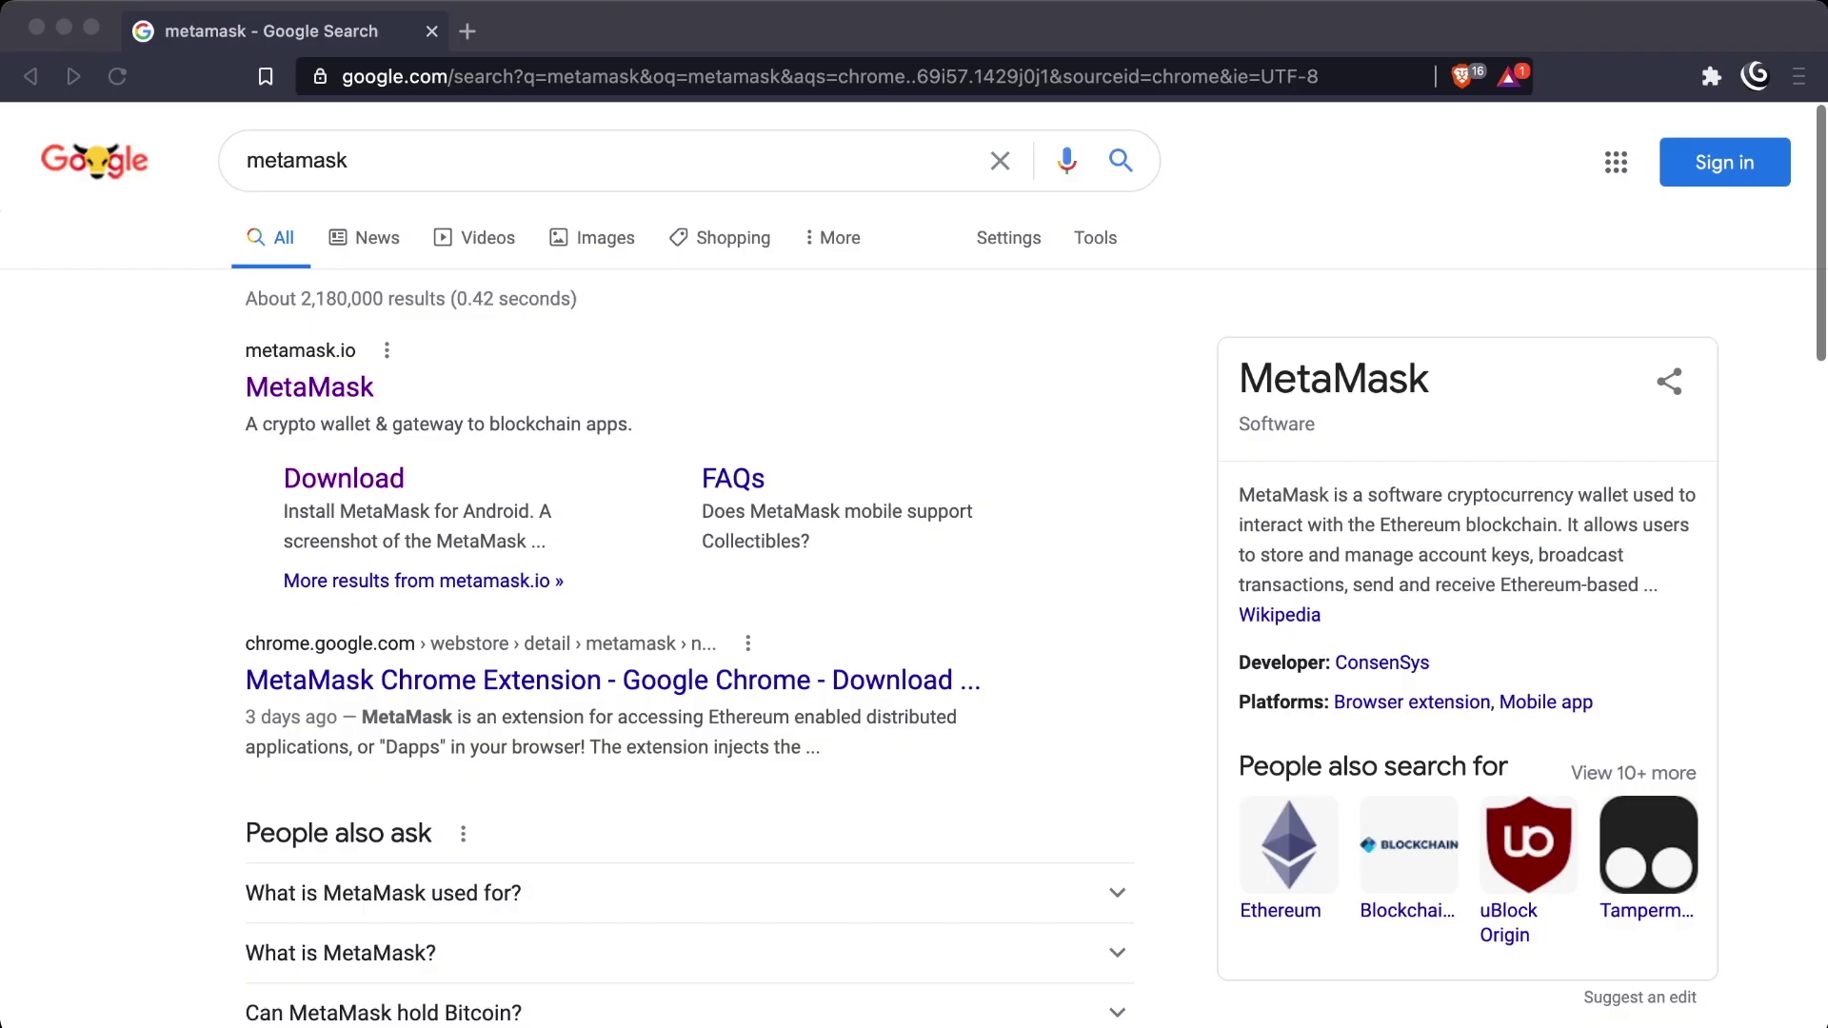
# - Install the MetaMask extension into Chrome via metamask.io's download page
pyautogui.click(309, 386)
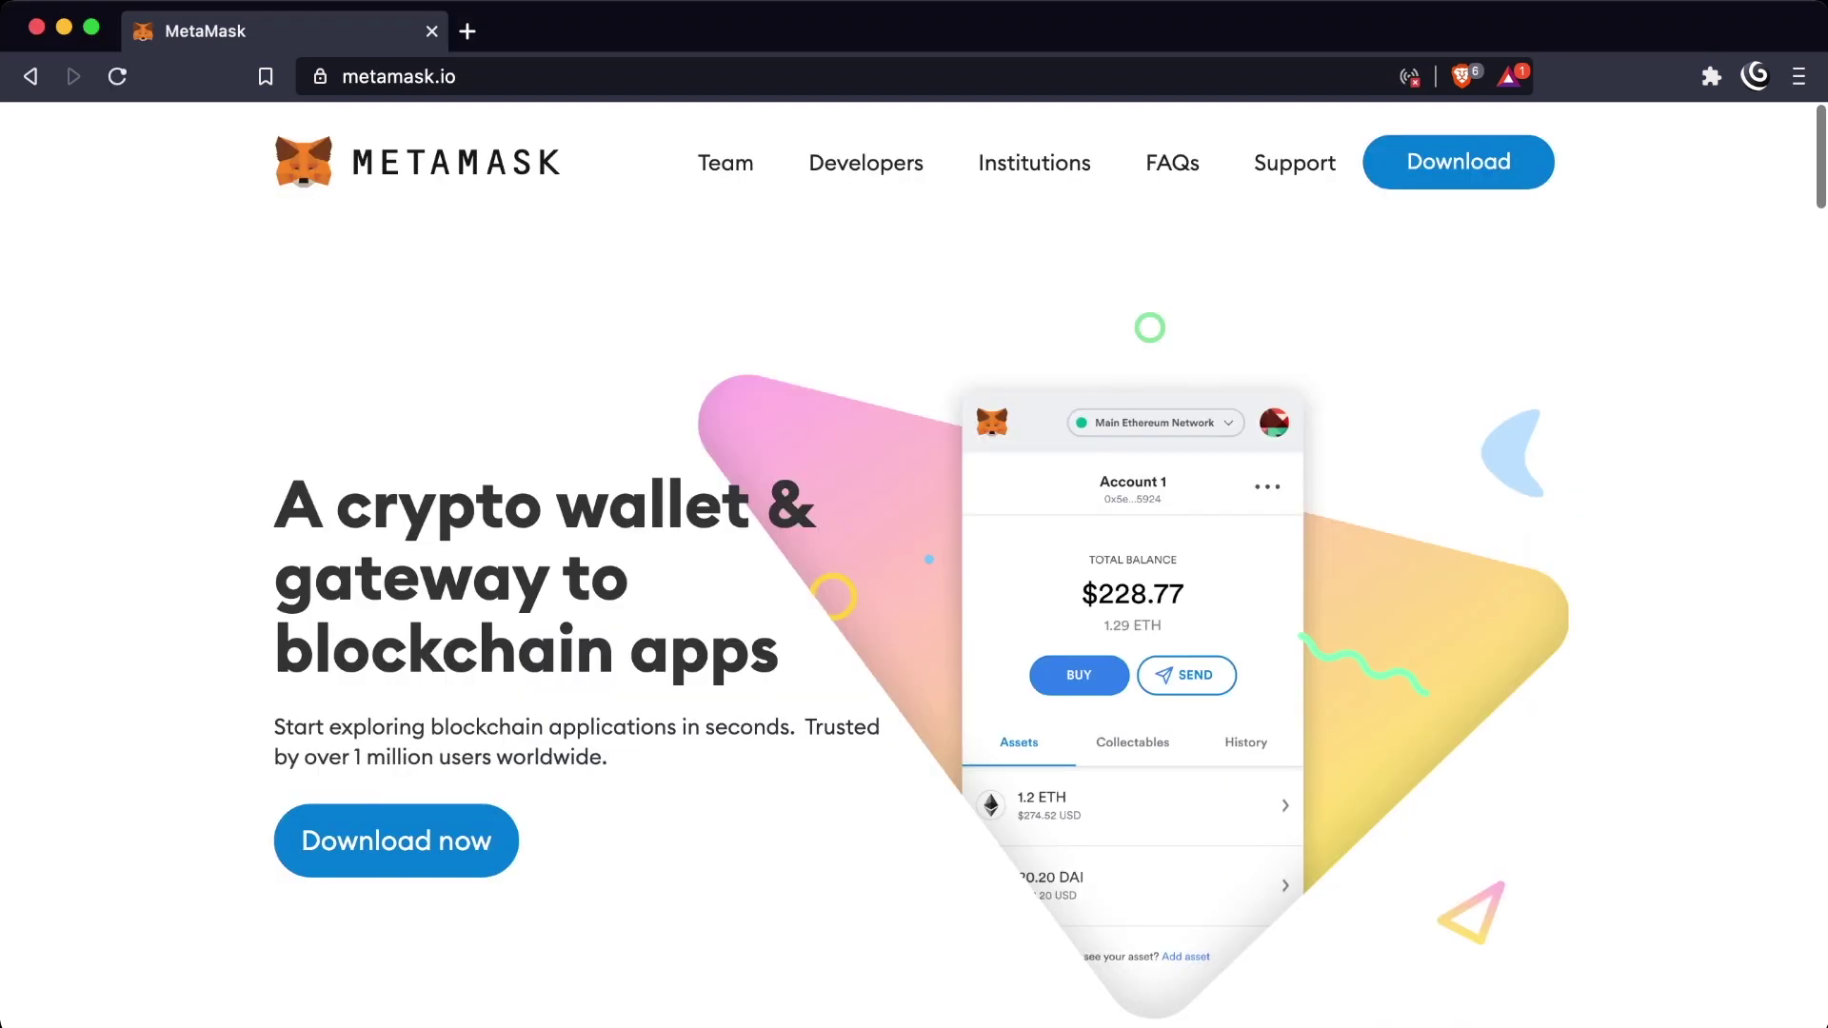
pyautogui.click(1445, 186)
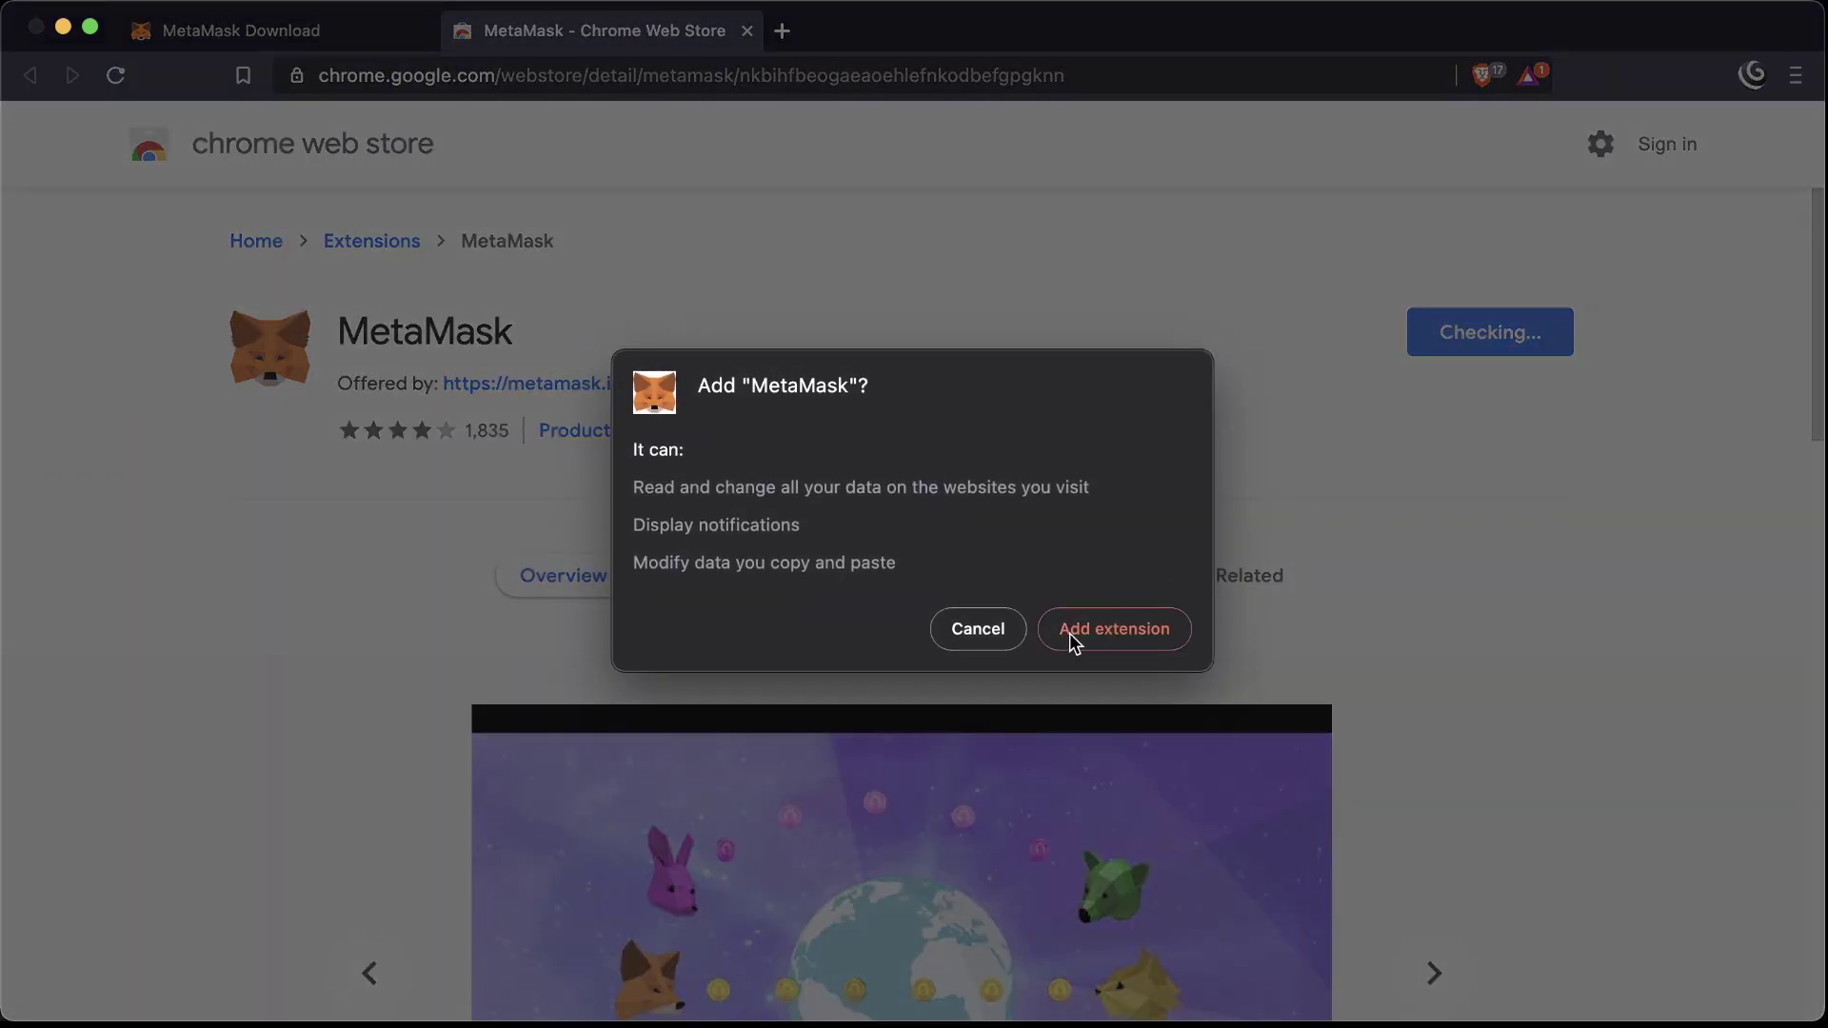
pyautogui.click(1073, 640)
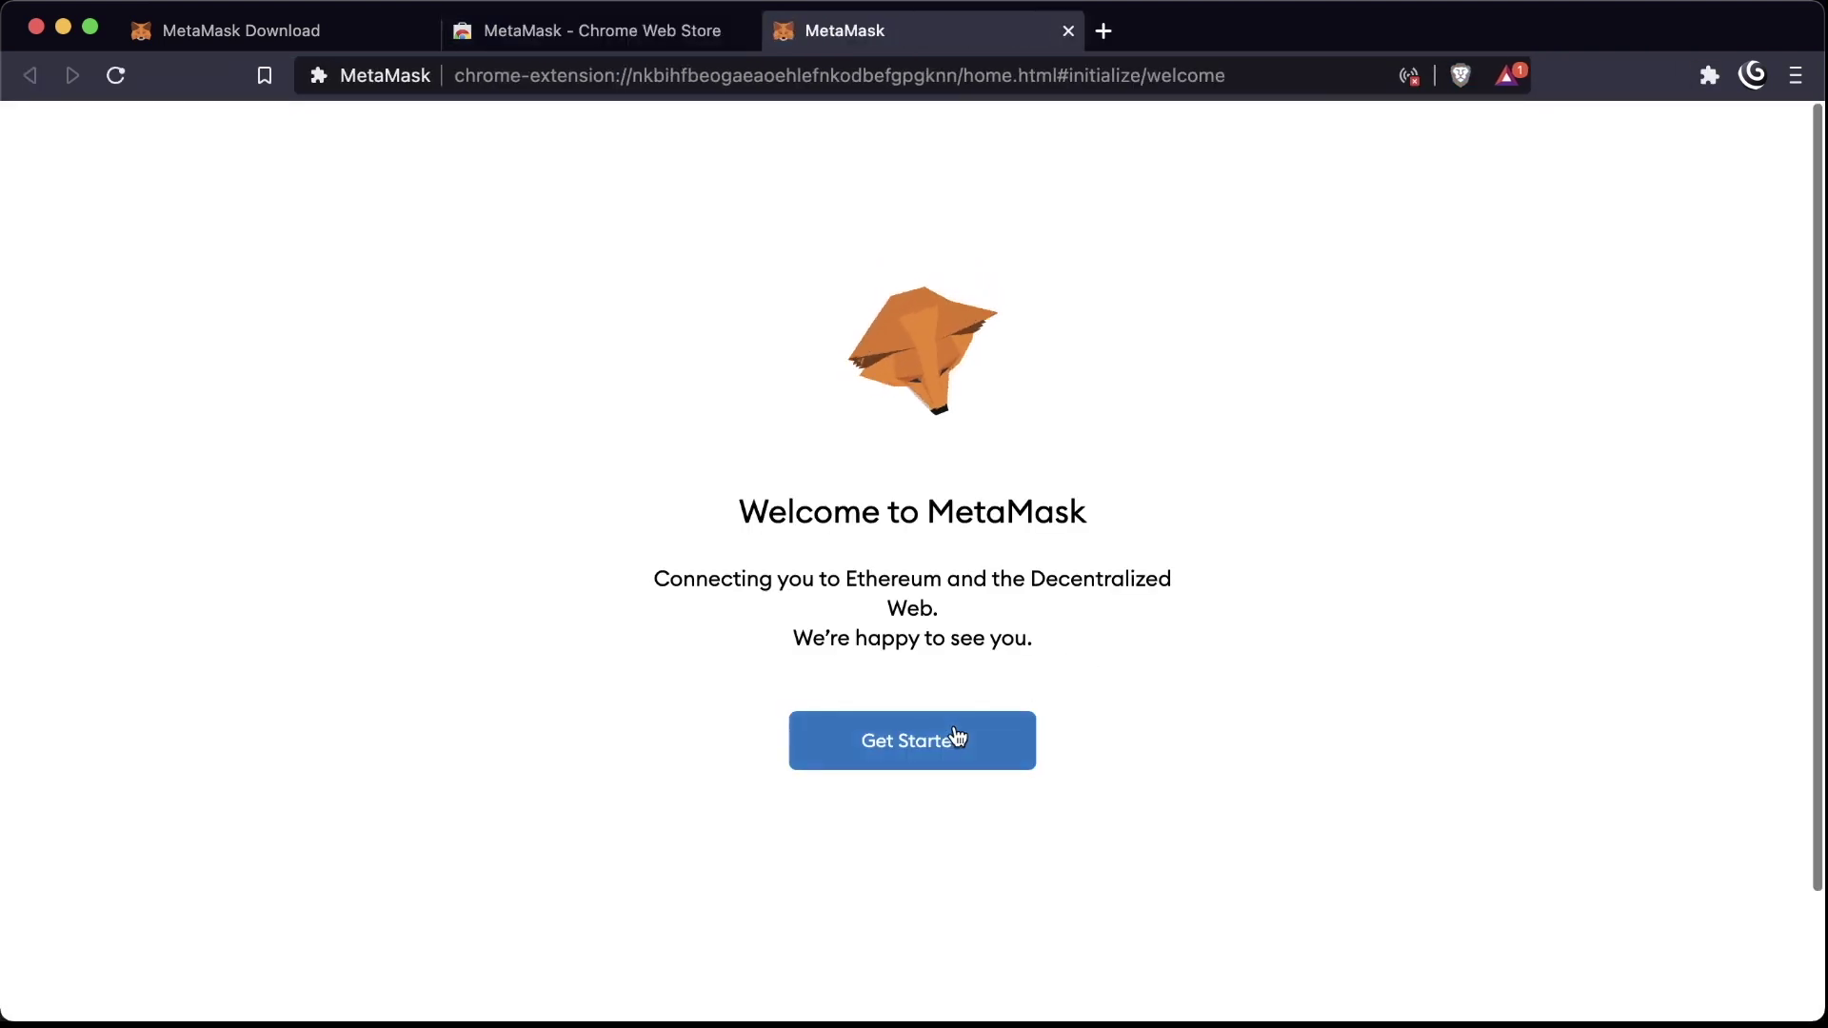
# - Start creating a new MetaMask wallet and agree to share anonymous usage data
pyautogui.click(952, 739)
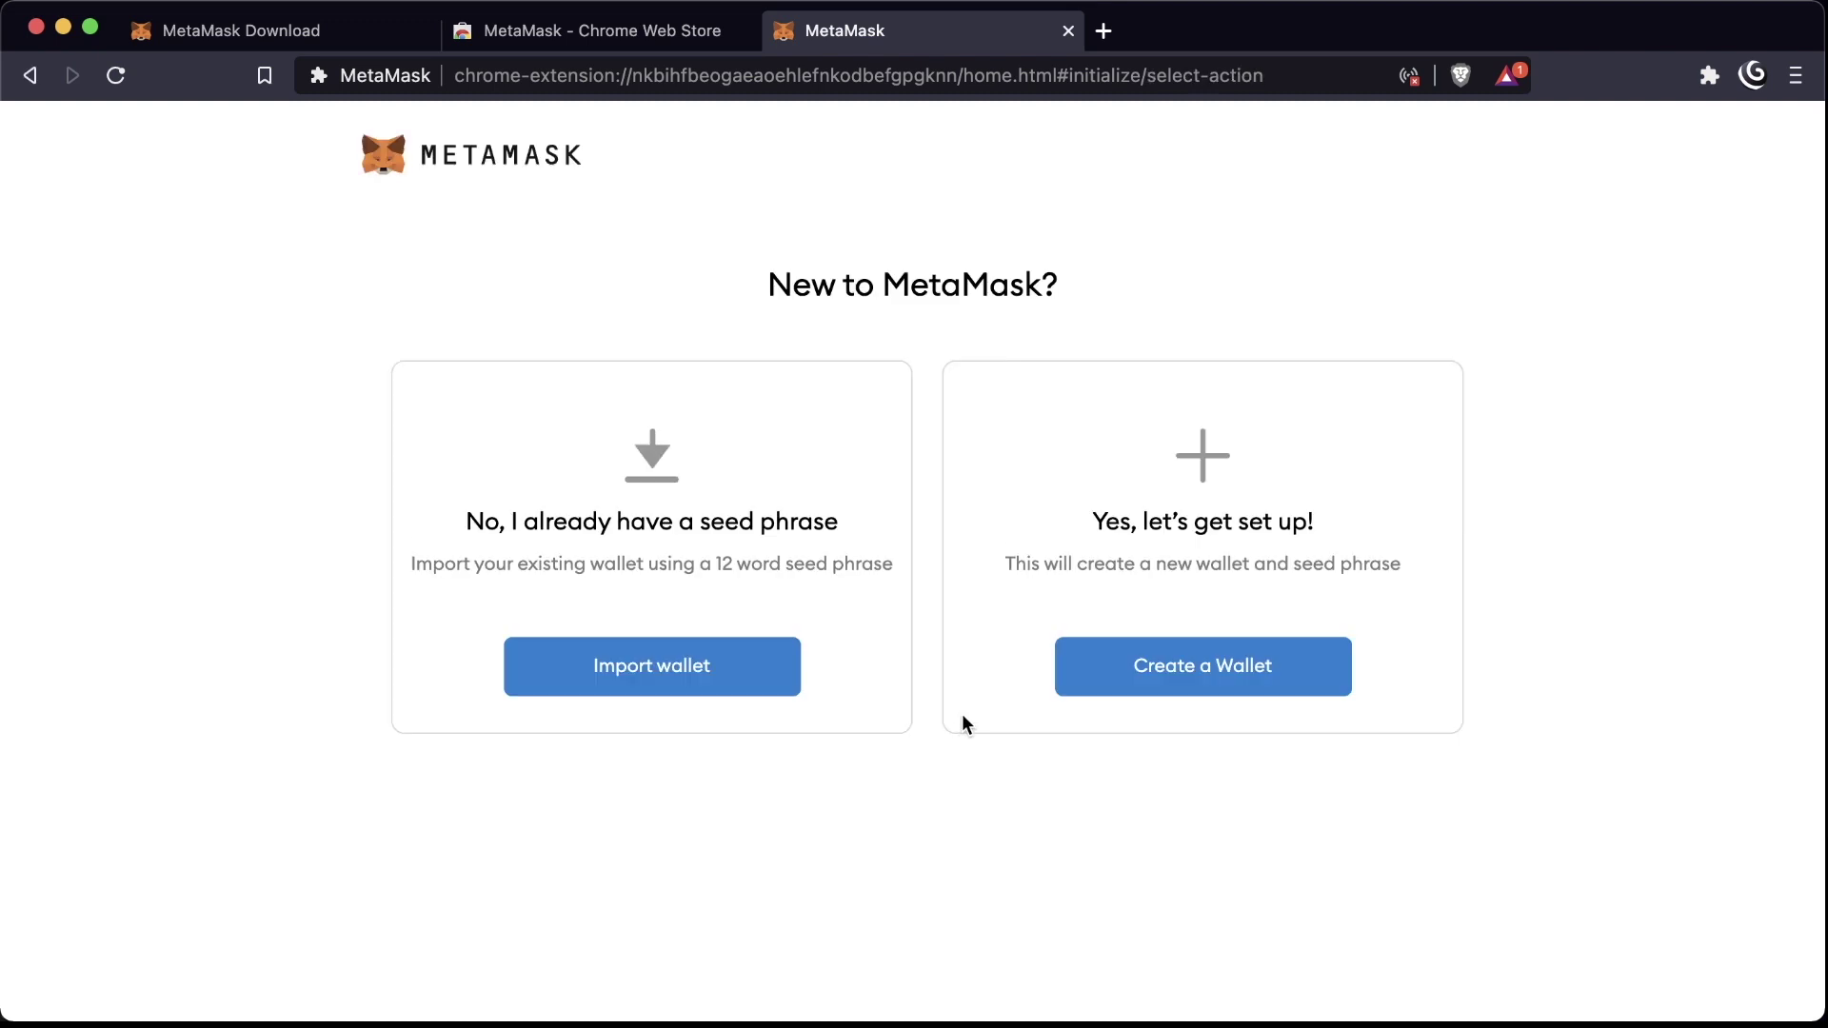
pyautogui.click(1180, 667)
pyautogui.click(1000, 878)
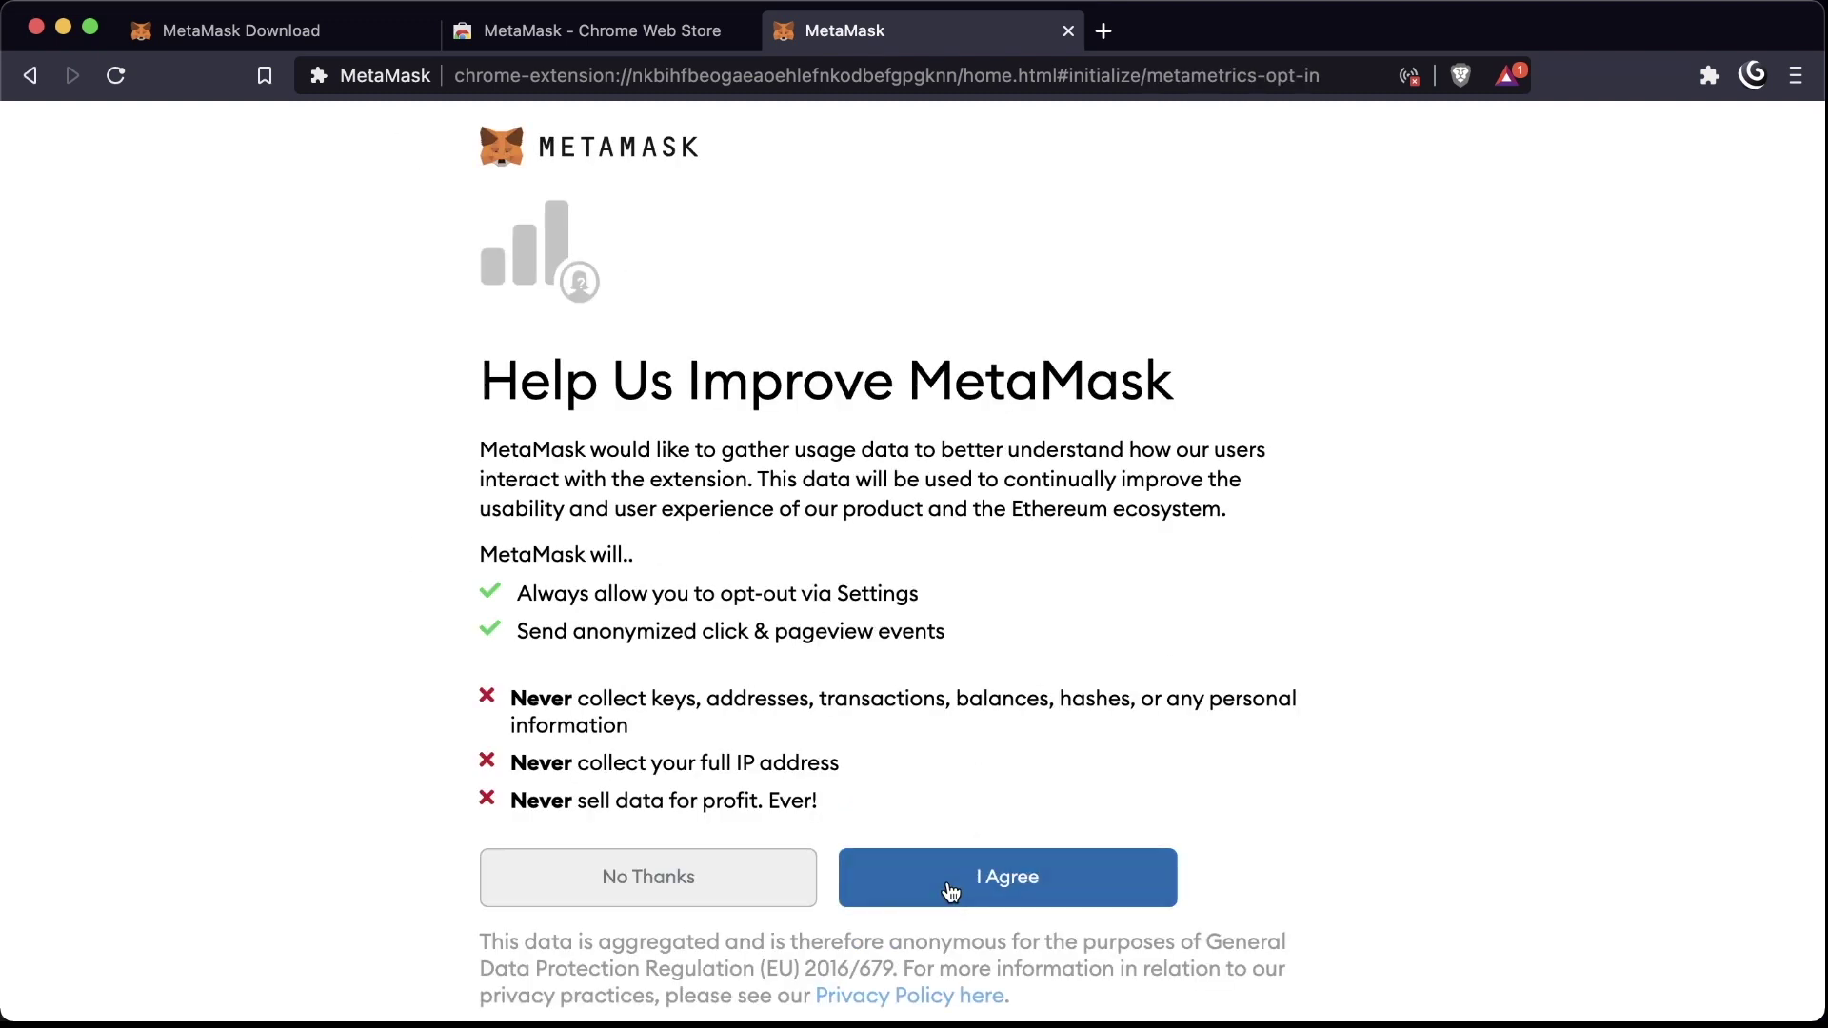
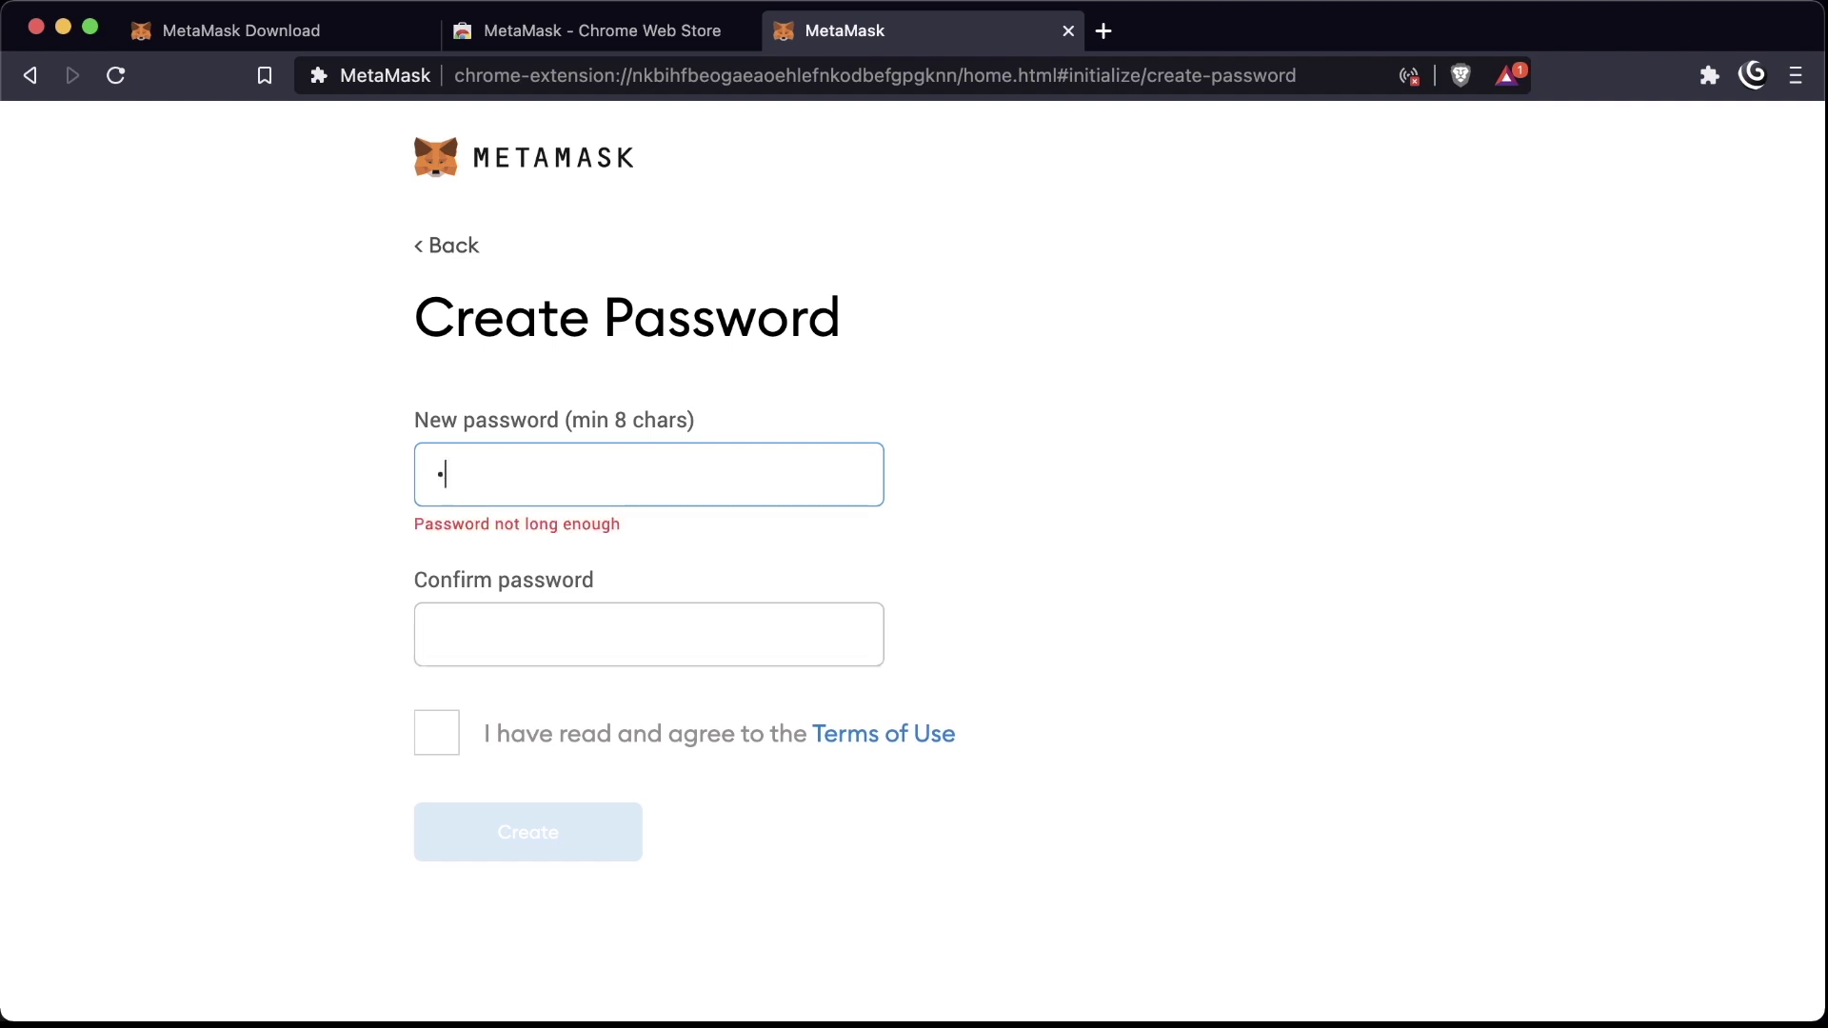
pyautogui.press('Tab')
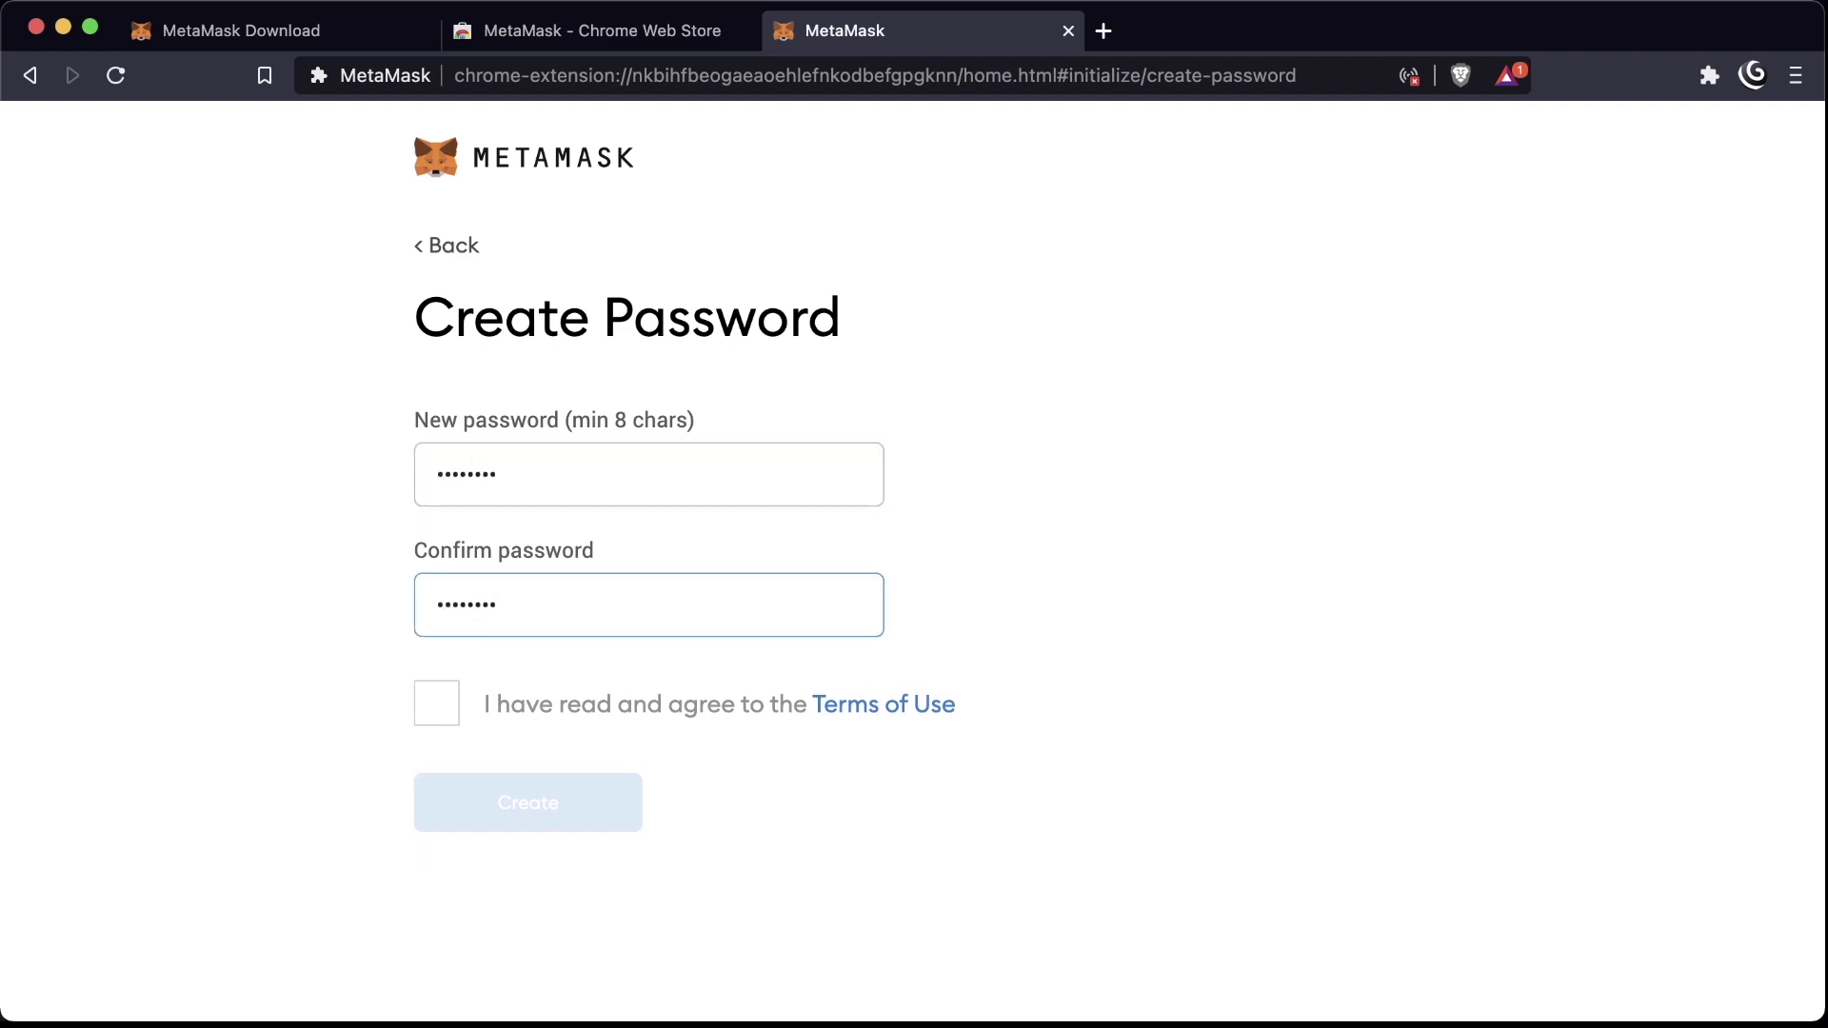
pyautogui.click(436, 703)
pyautogui.click(528, 802)
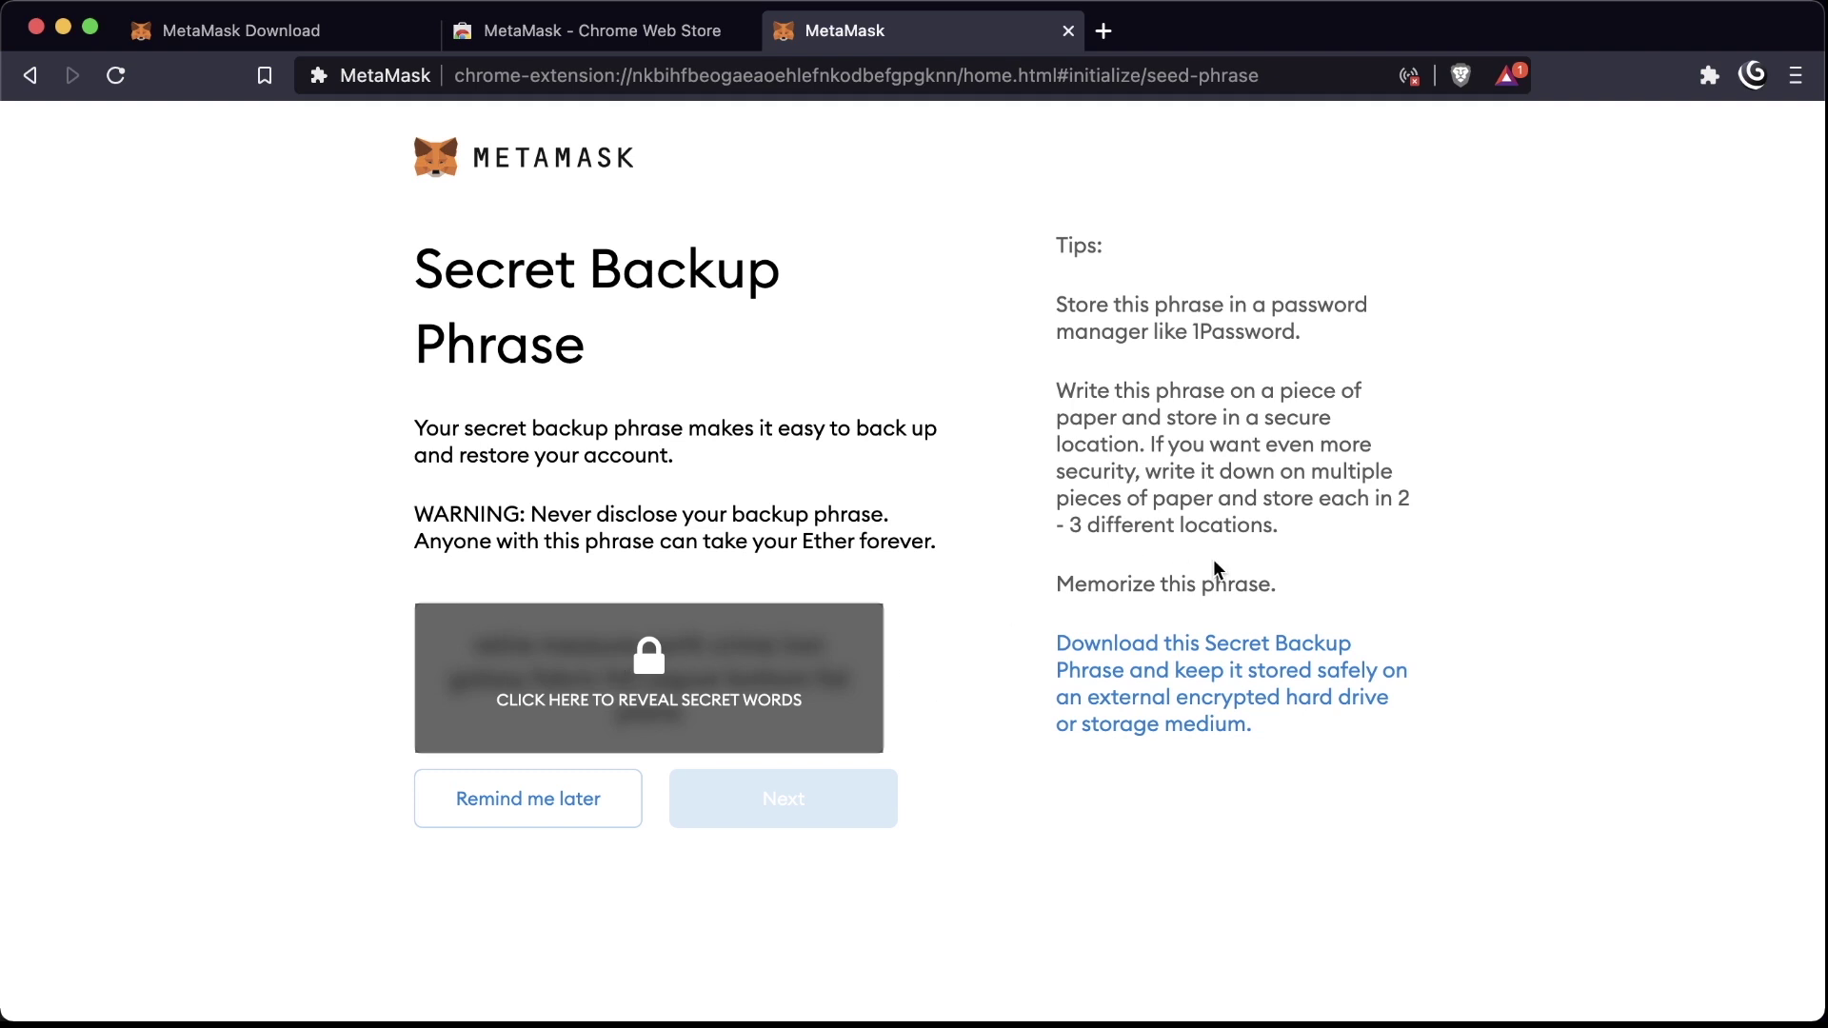
# - Read the backup tips, then postpone the Secret Backup Phrase with Remind me later
pyautogui.moveTo(1302, 531)
pyautogui.mouseDown()
pyautogui.moveTo(1159, 488)
pyautogui.moveTo(1014, 373)
pyautogui.mouseUp()
pyautogui.moveTo(1302, 333); pyautogui.dragTo(1037, 310)
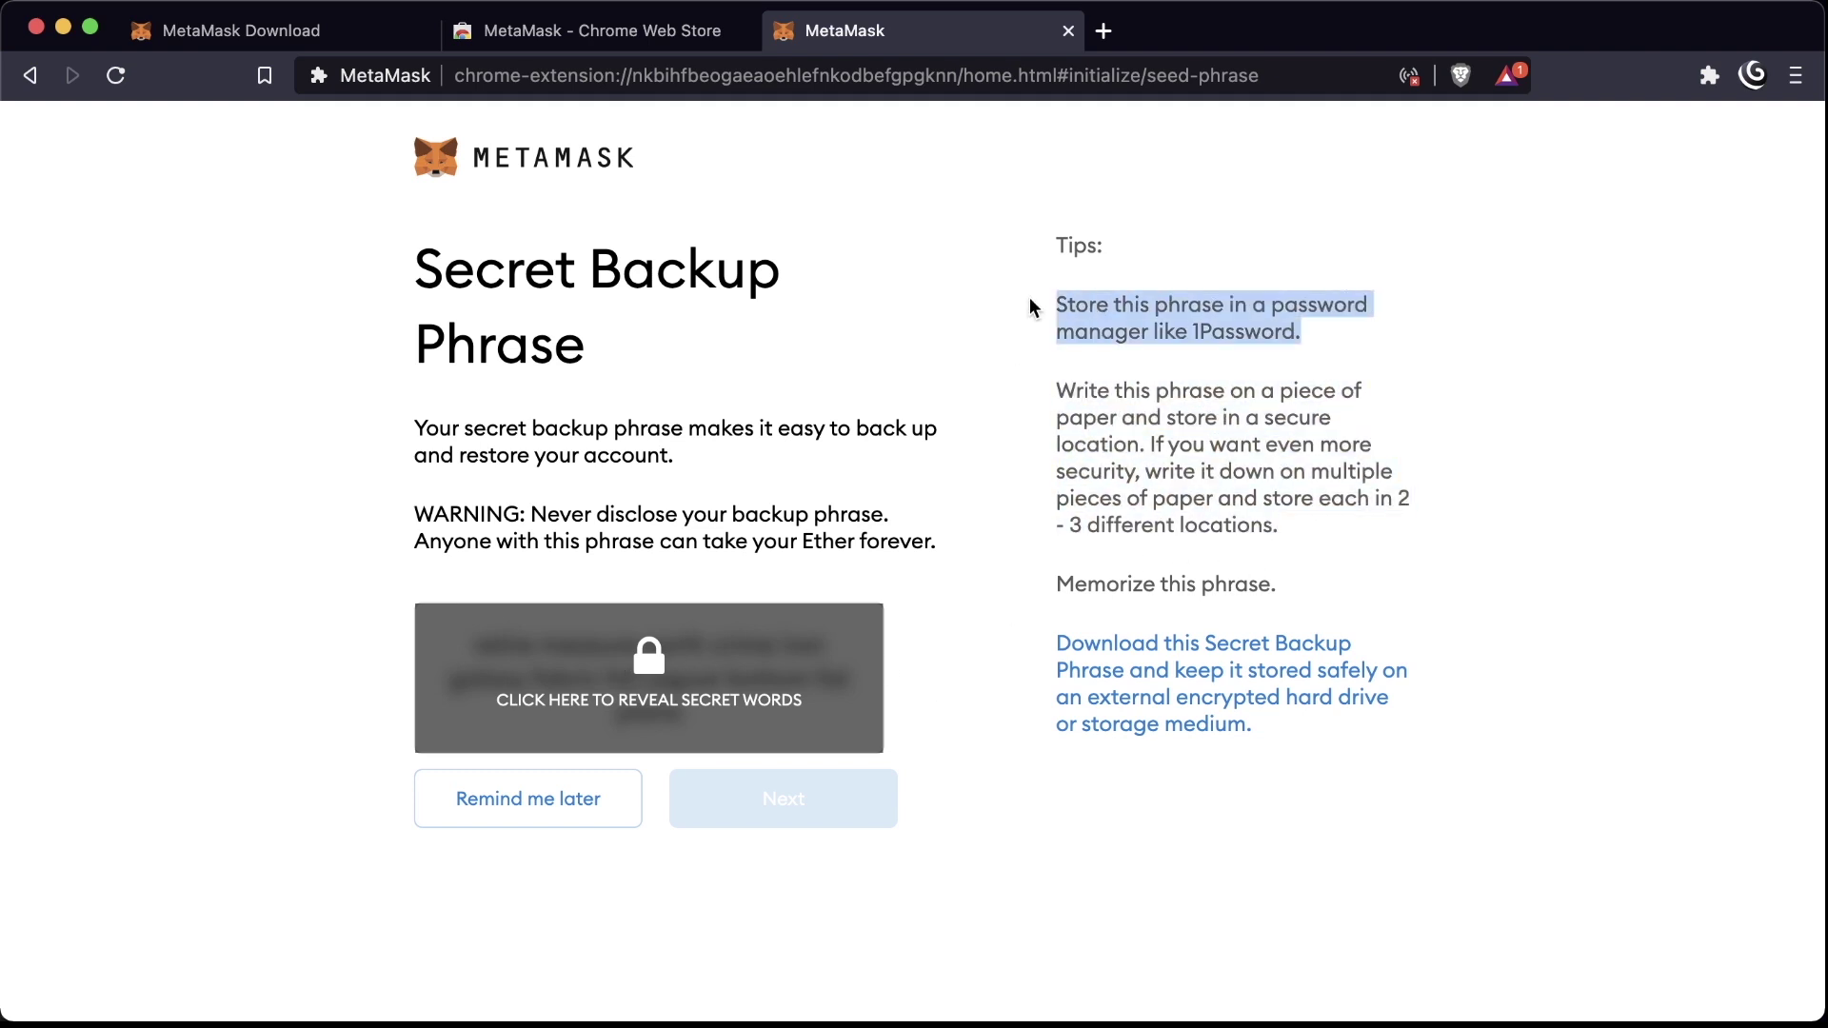
pyautogui.click(1043, 332)
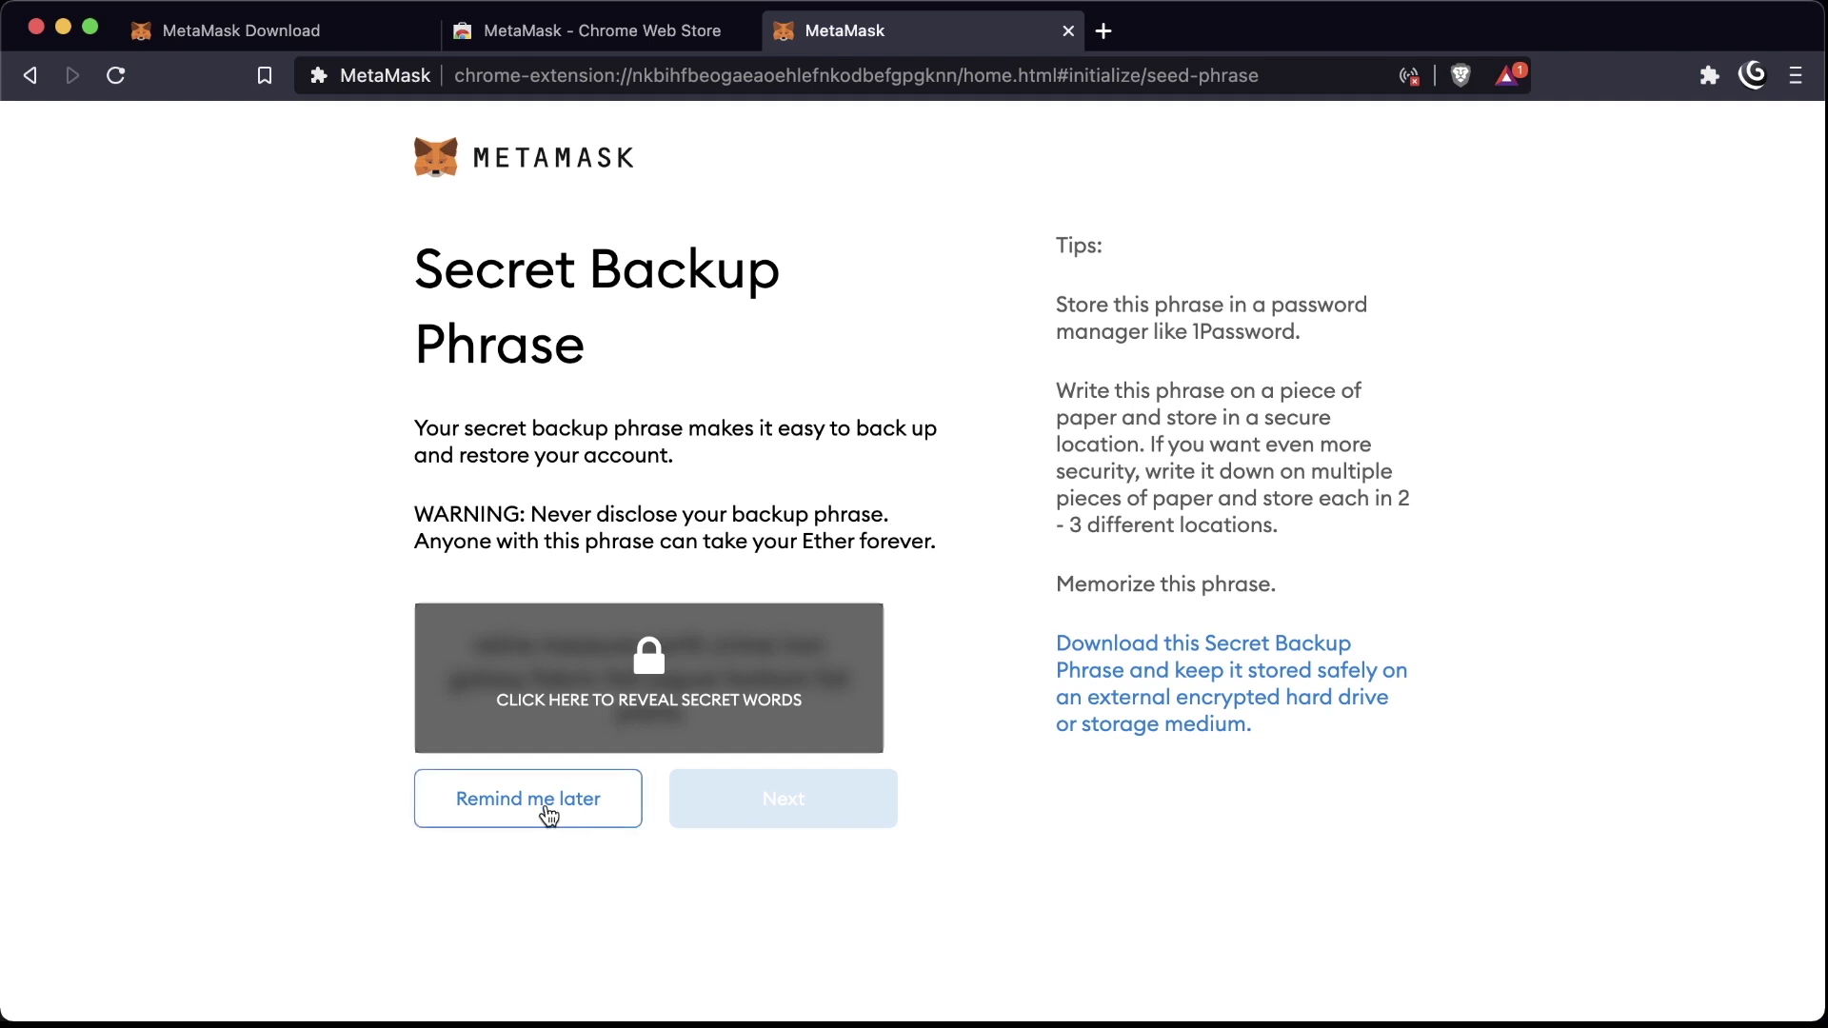
pyautogui.click(549, 815)
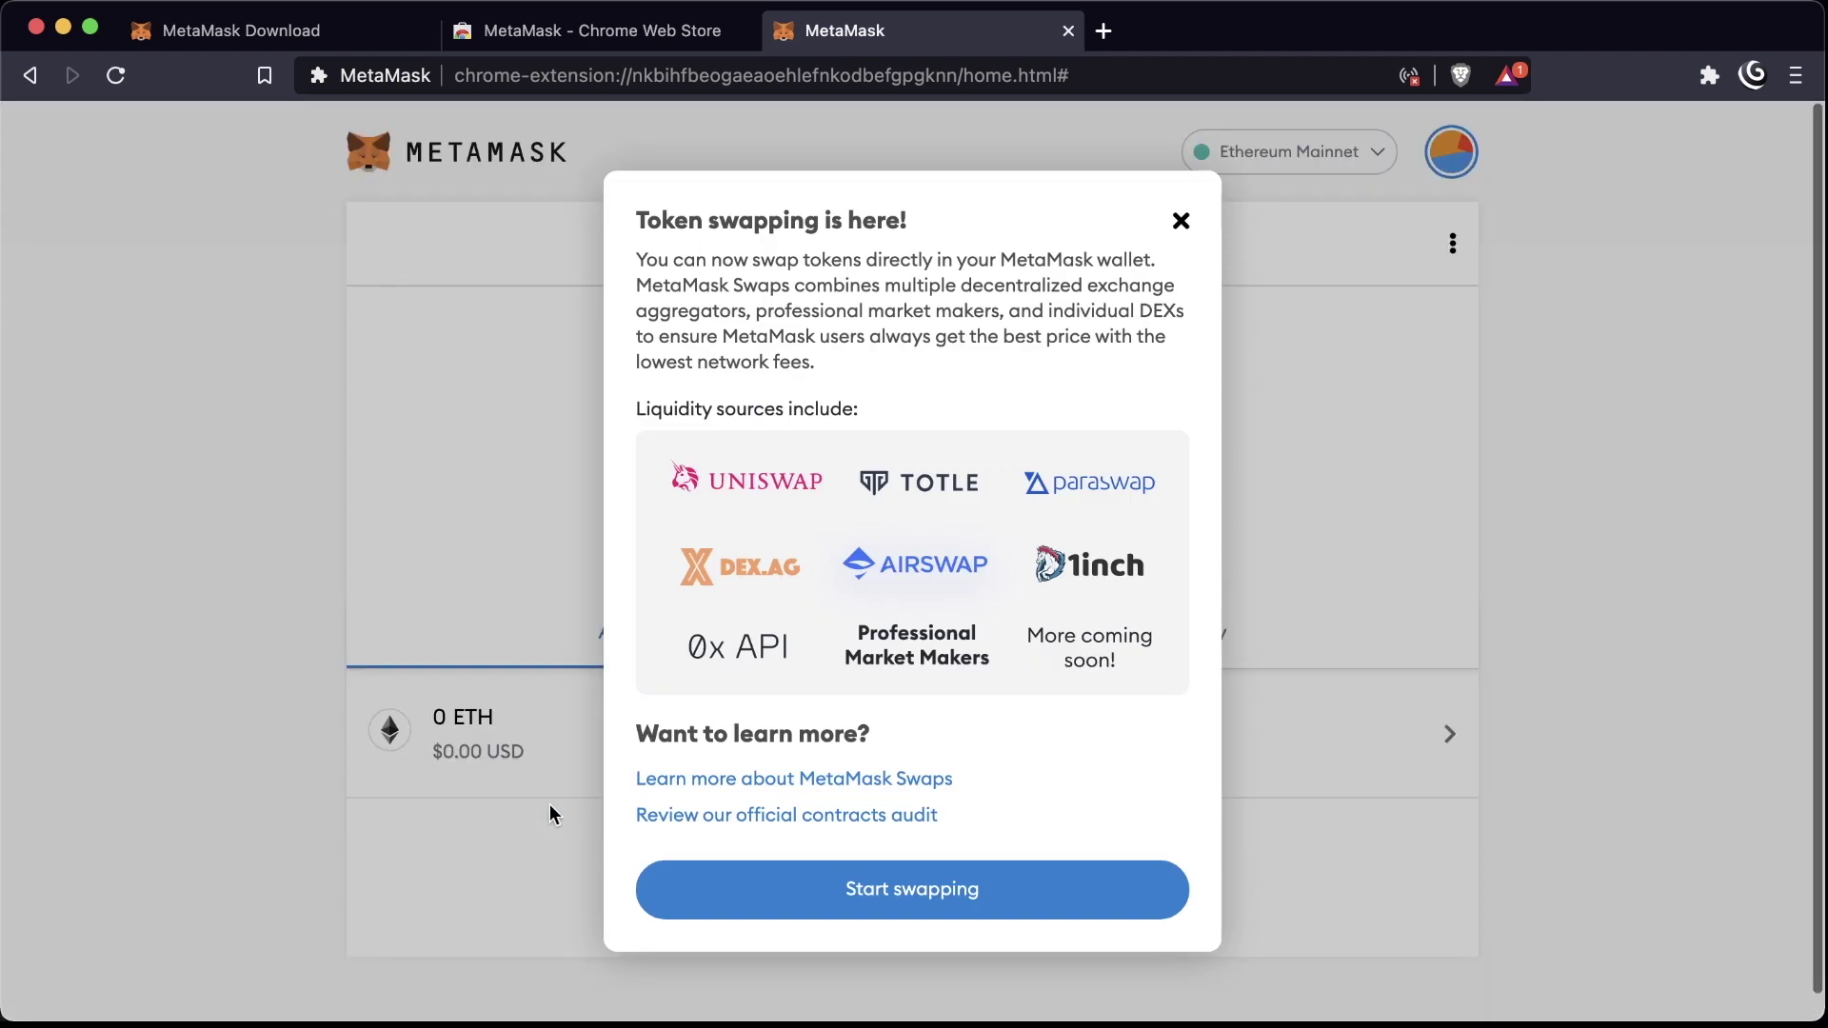
# - Dismiss the swap notice, pin MetaMask to the toolbar and switch to Kovan Test Network
pyautogui.click(549, 805)
pyautogui.click(1710, 75)
pyautogui.click(1639, 243)
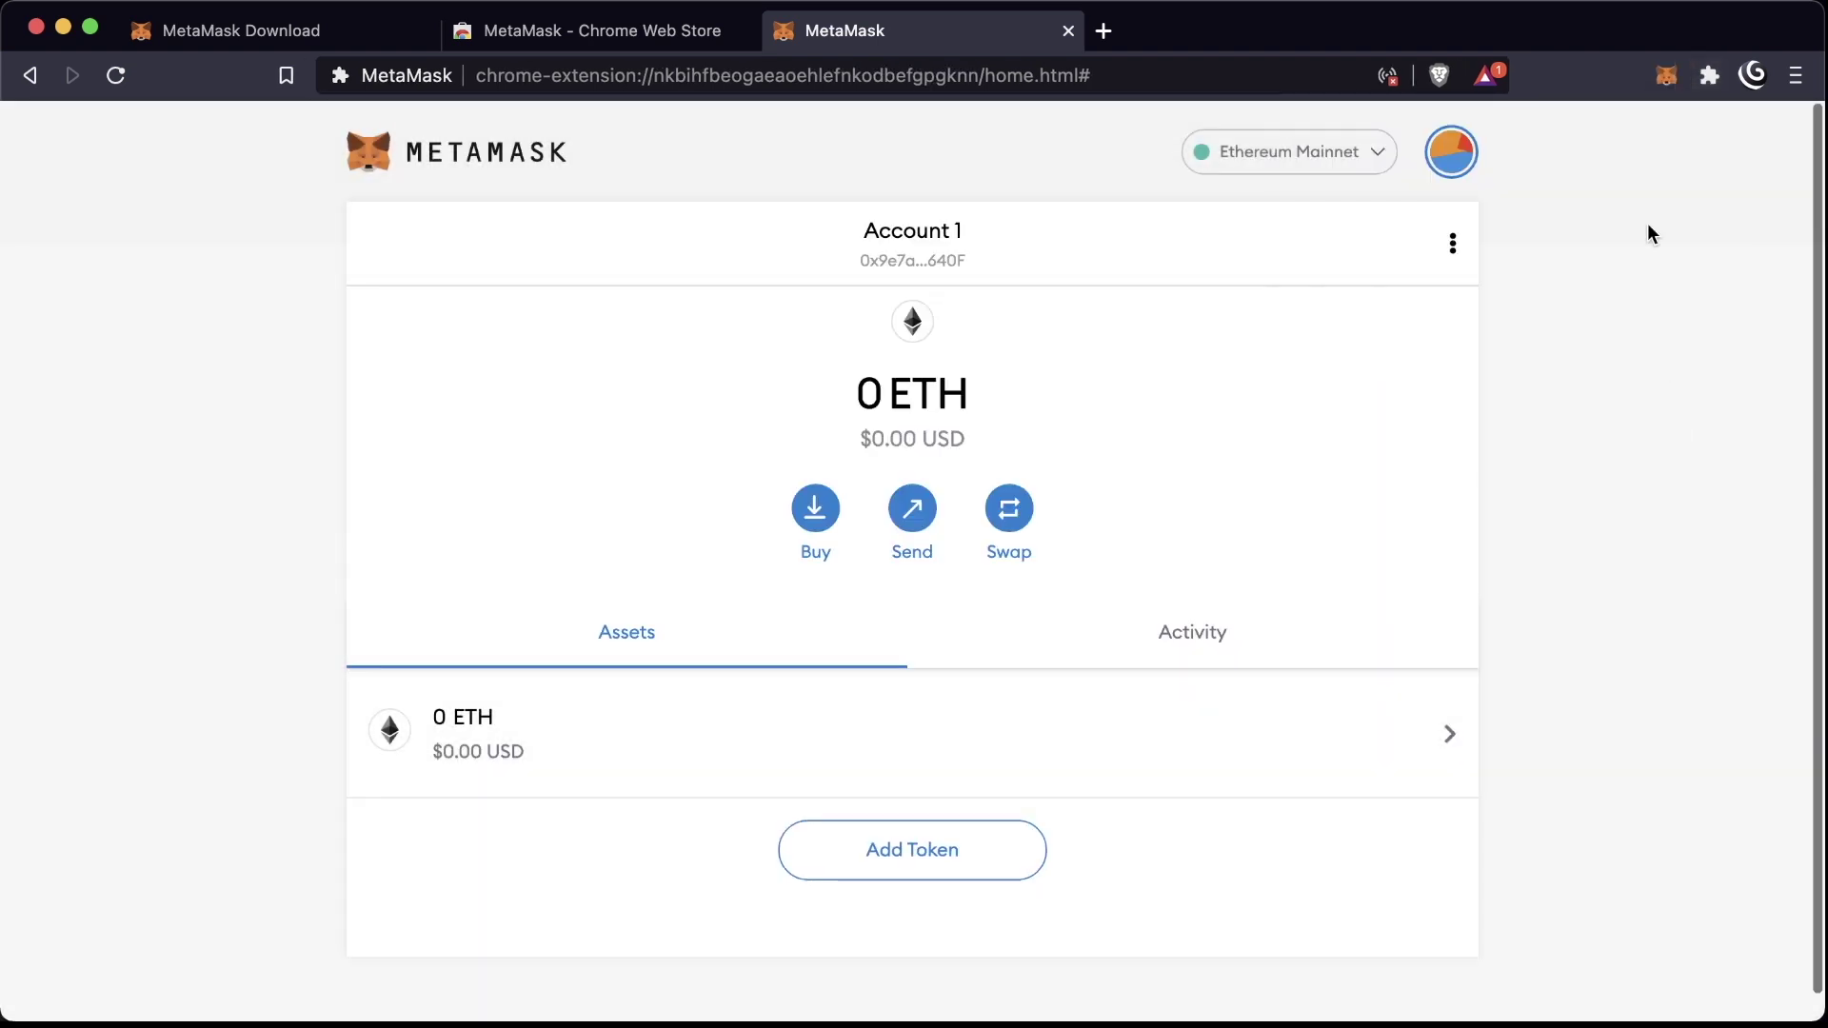
pyautogui.click(1664, 75)
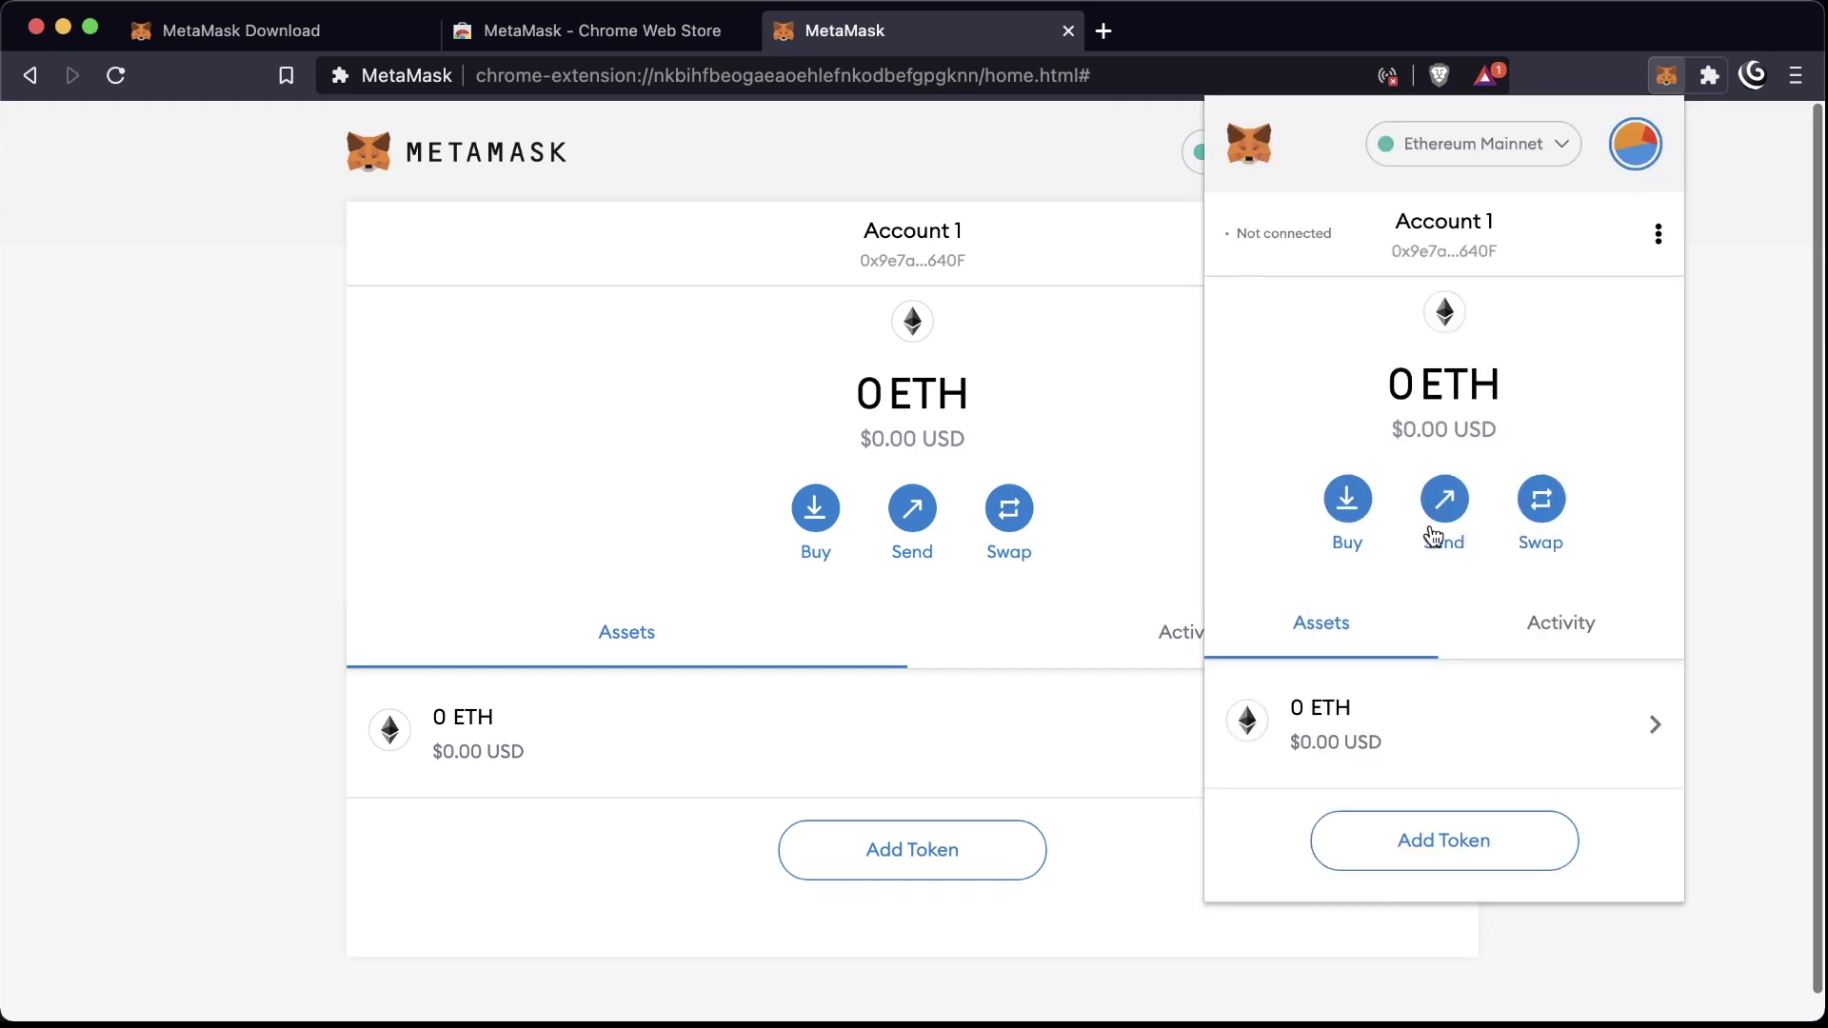
pyautogui.click(1502, 153)
pyautogui.click(1408, 458)
# - Navigate to the Chainlink faucet at kovan.chain.link
pyautogui.press('super+l')
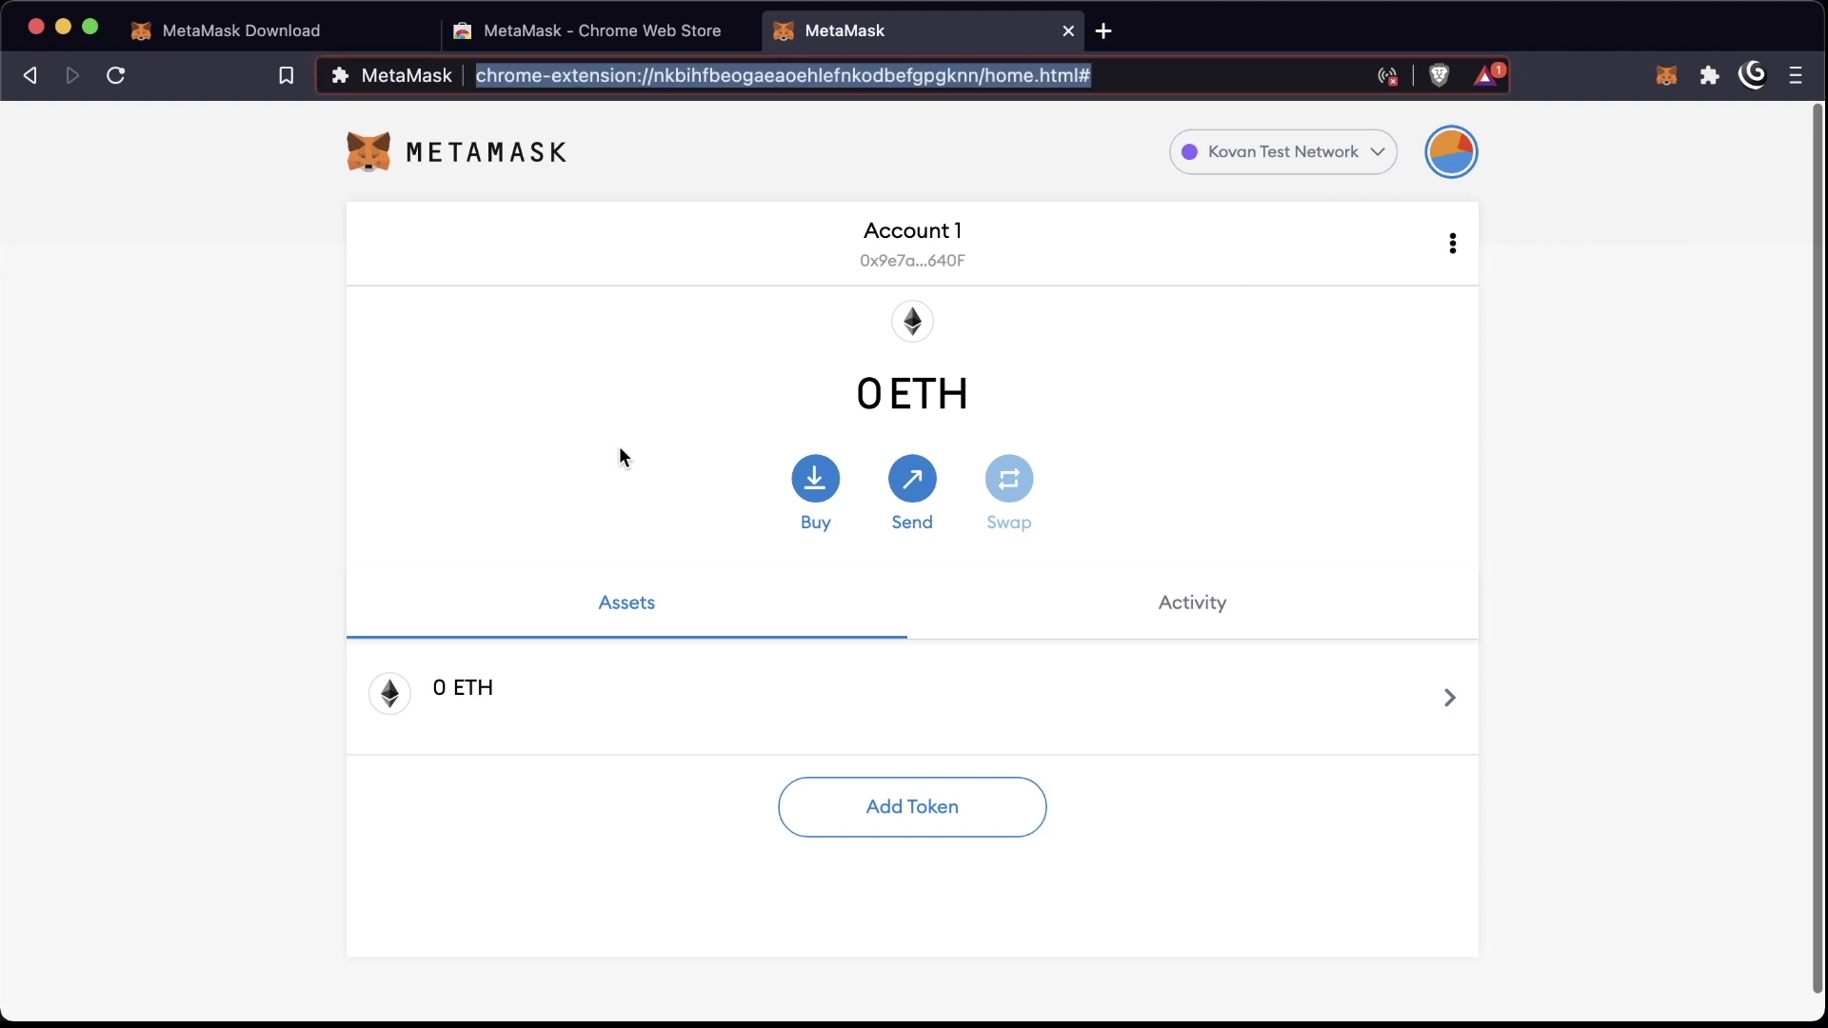
pyautogui.write('fauc')
pyautogui.press('Return')
pyautogui.write('kovan.chai')
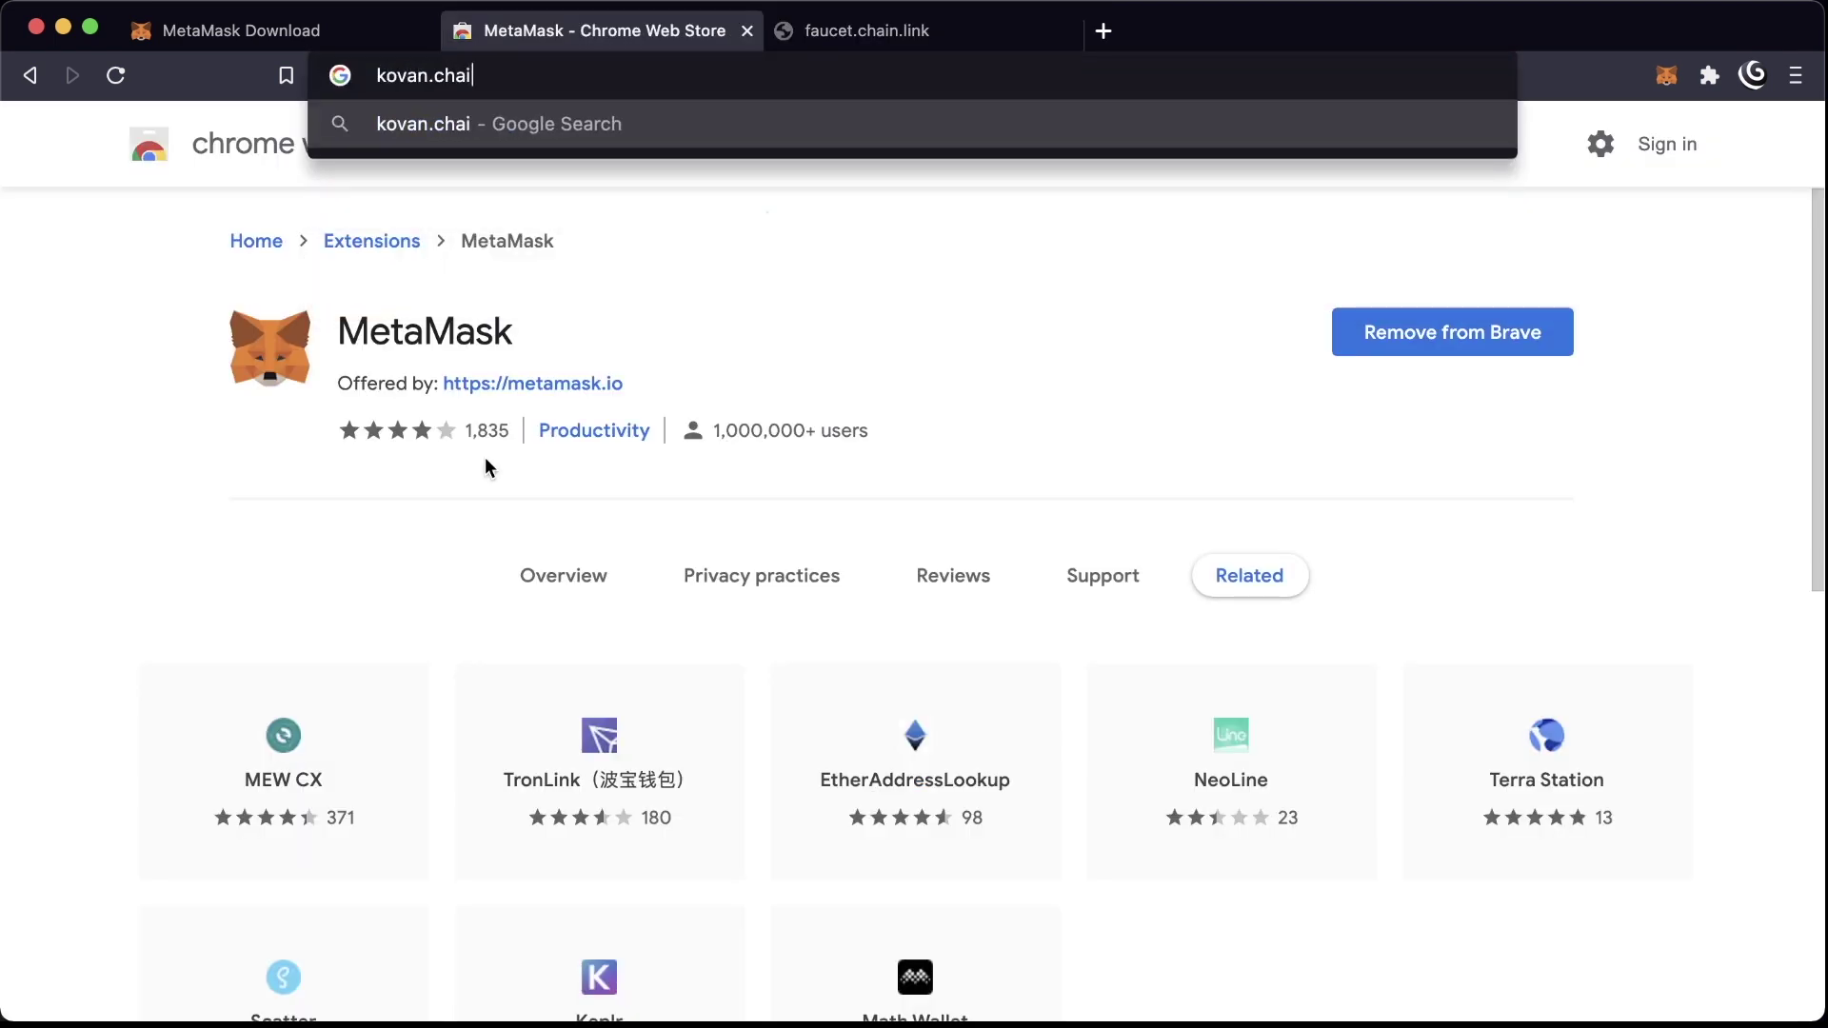
pyautogui.write('n.link')
pyautogui.press('Return')
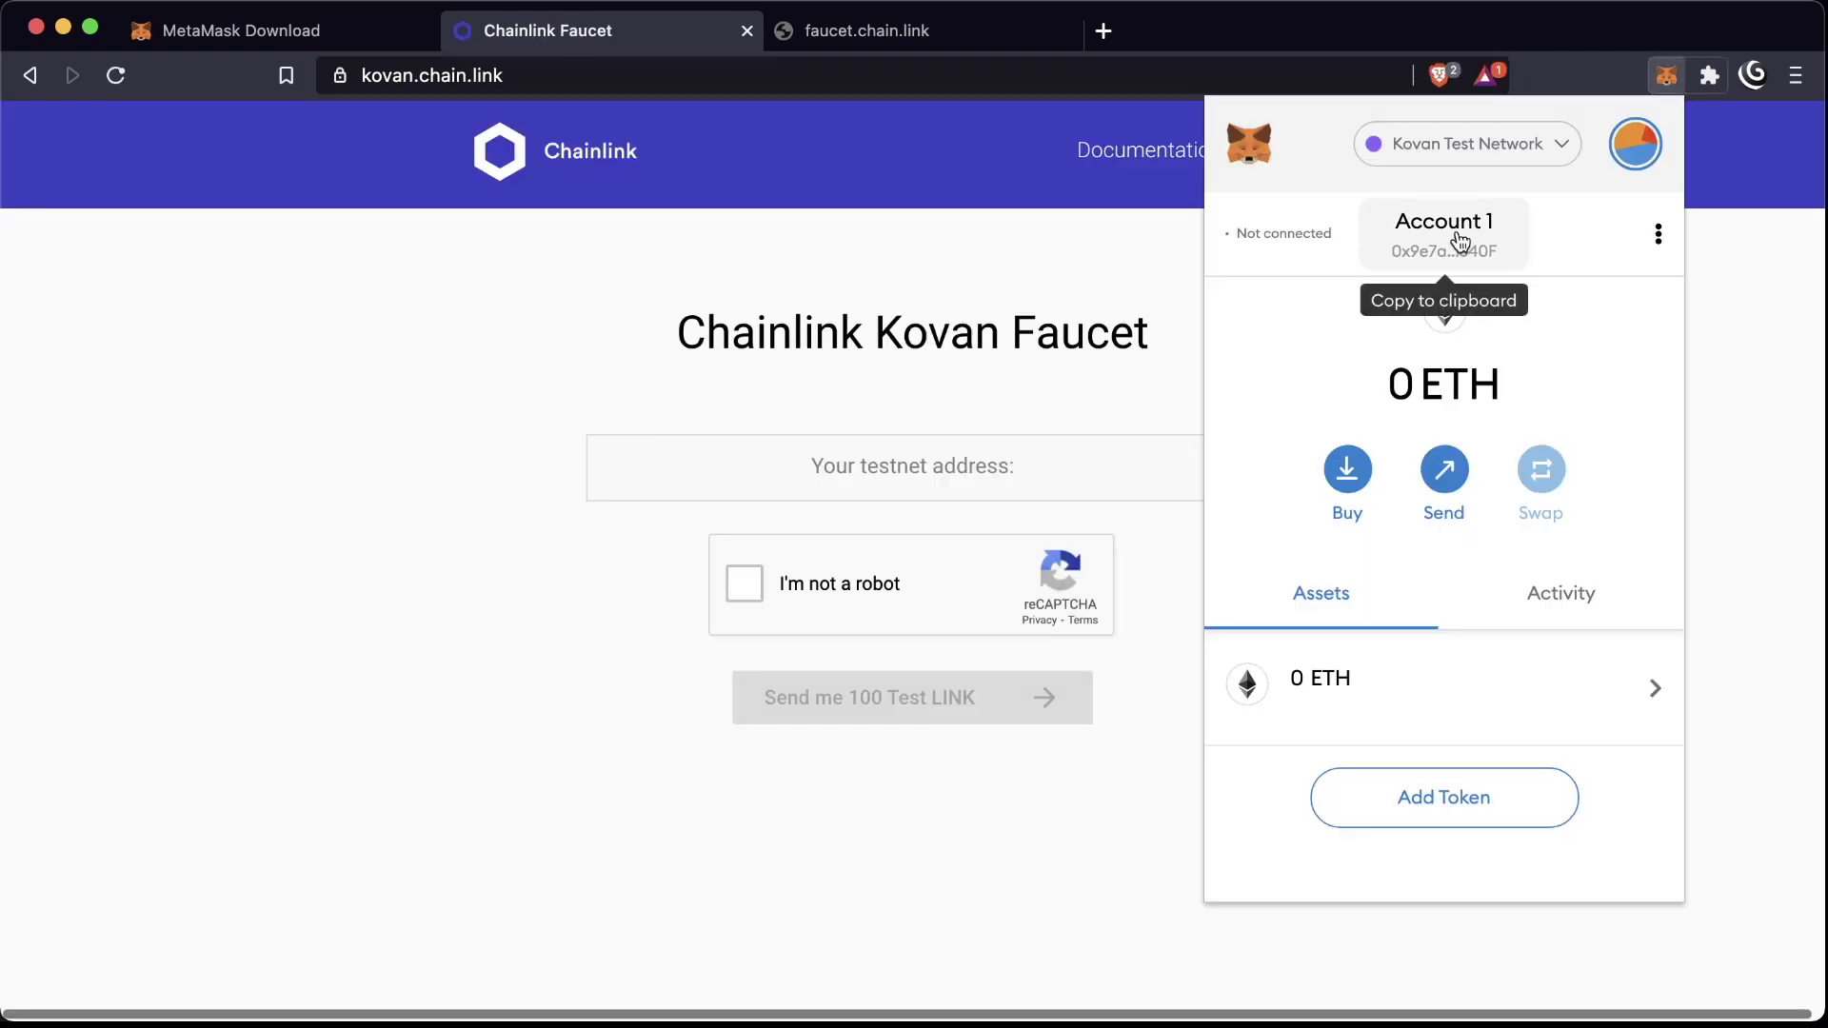
# - Paste the wallet address into the faucet and verify MetaMask is on Kovan
pyautogui.click(1460, 242)
pyautogui.click(1034, 471)
pyautogui.press('super+v')
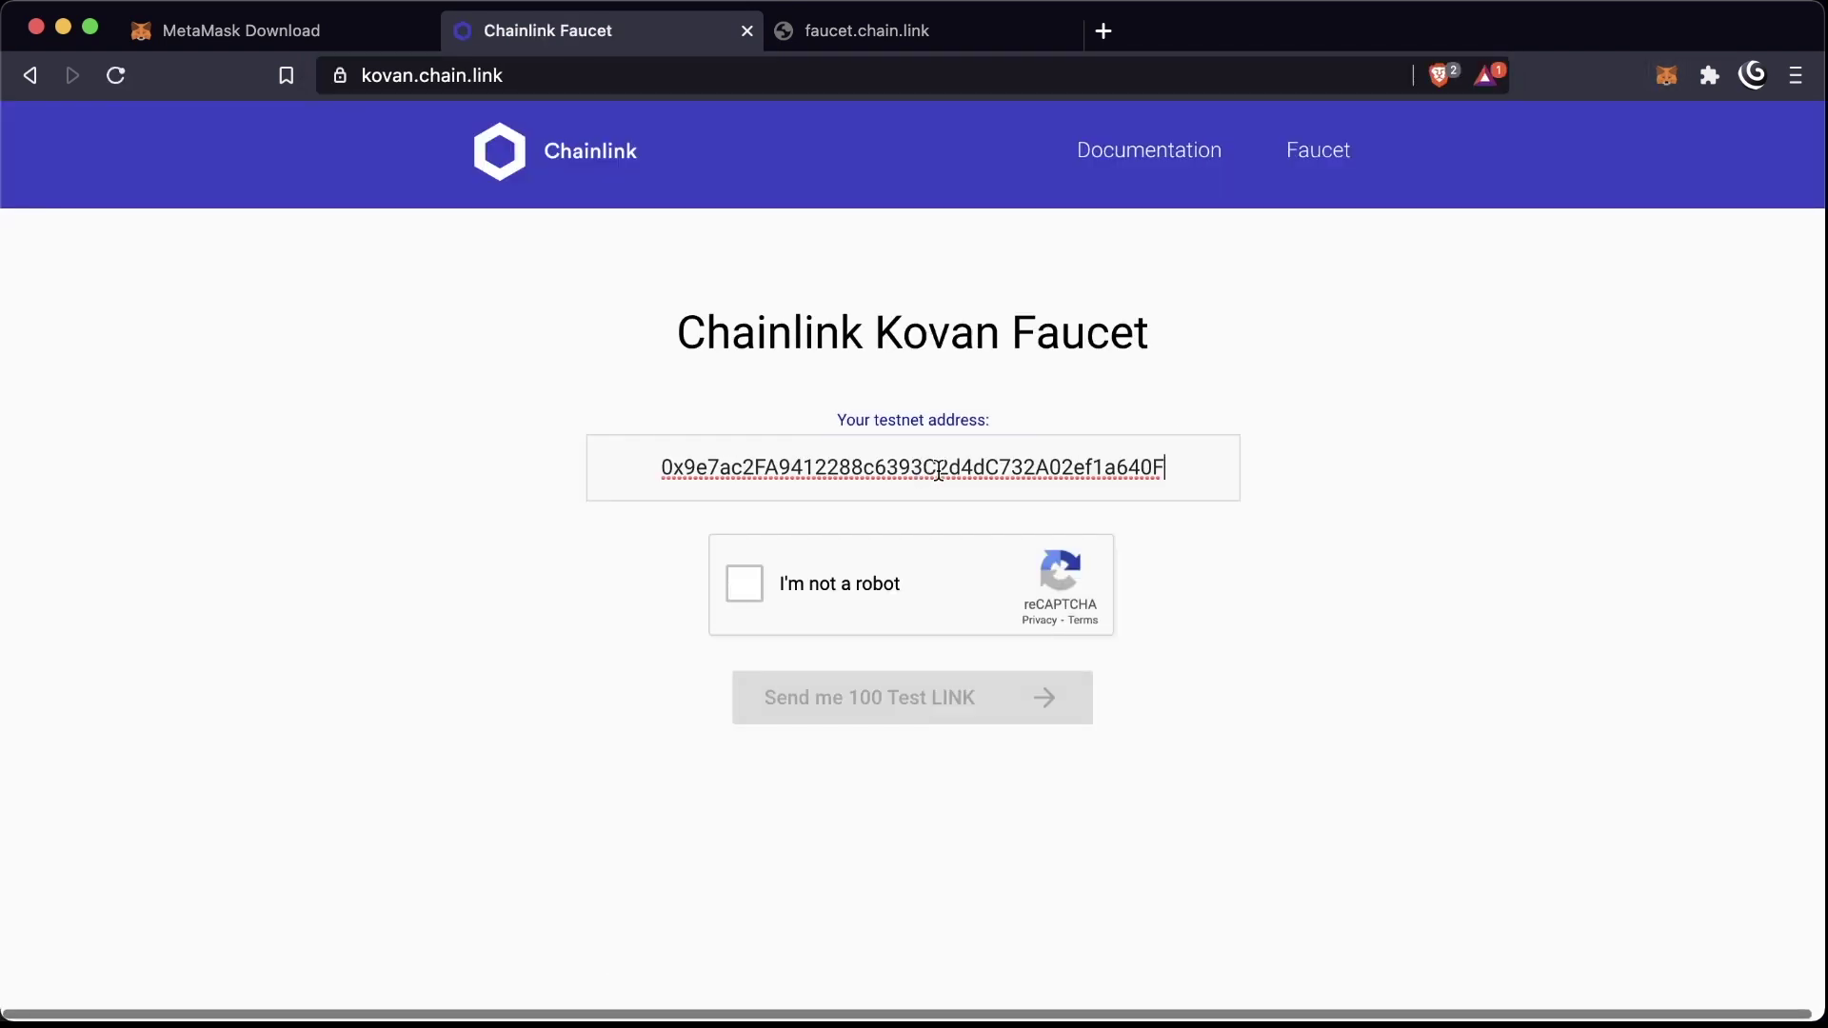
pyautogui.doubleClick(942, 328)
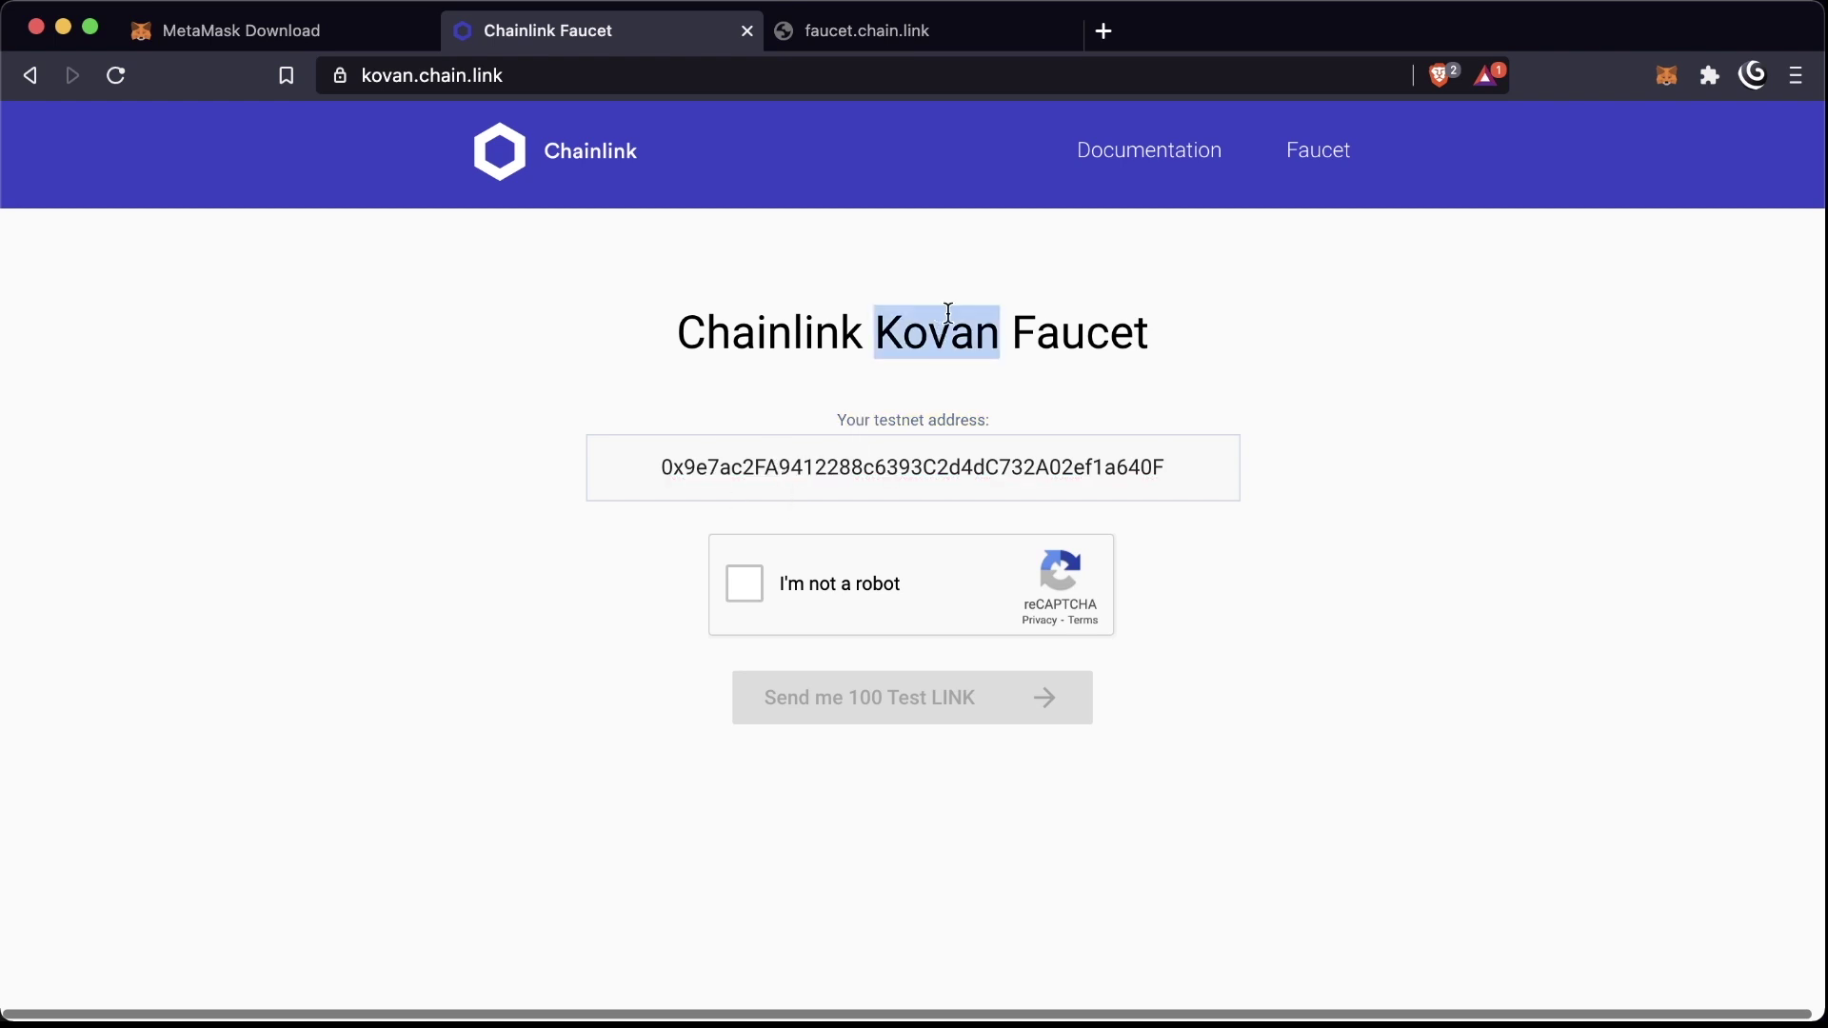
pyautogui.click(967, 288)
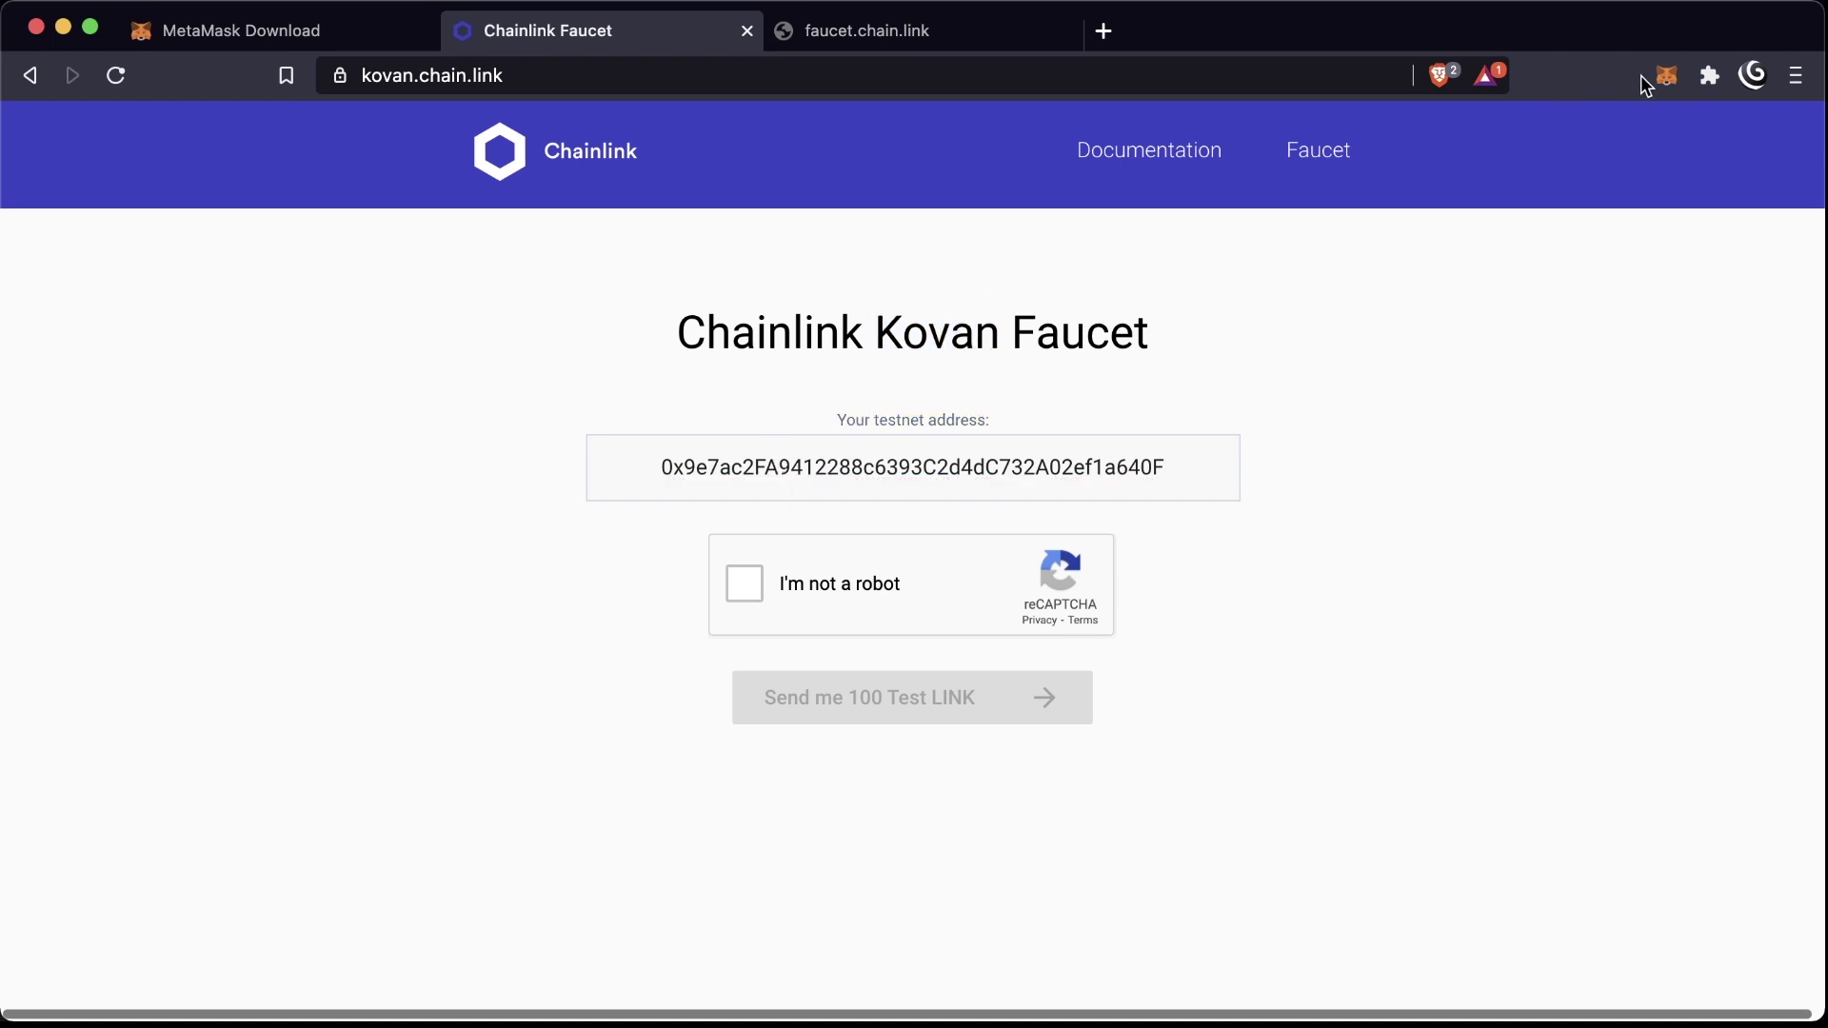
pyautogui.click(1664, 76)
pyautogui.click(1471, 145)
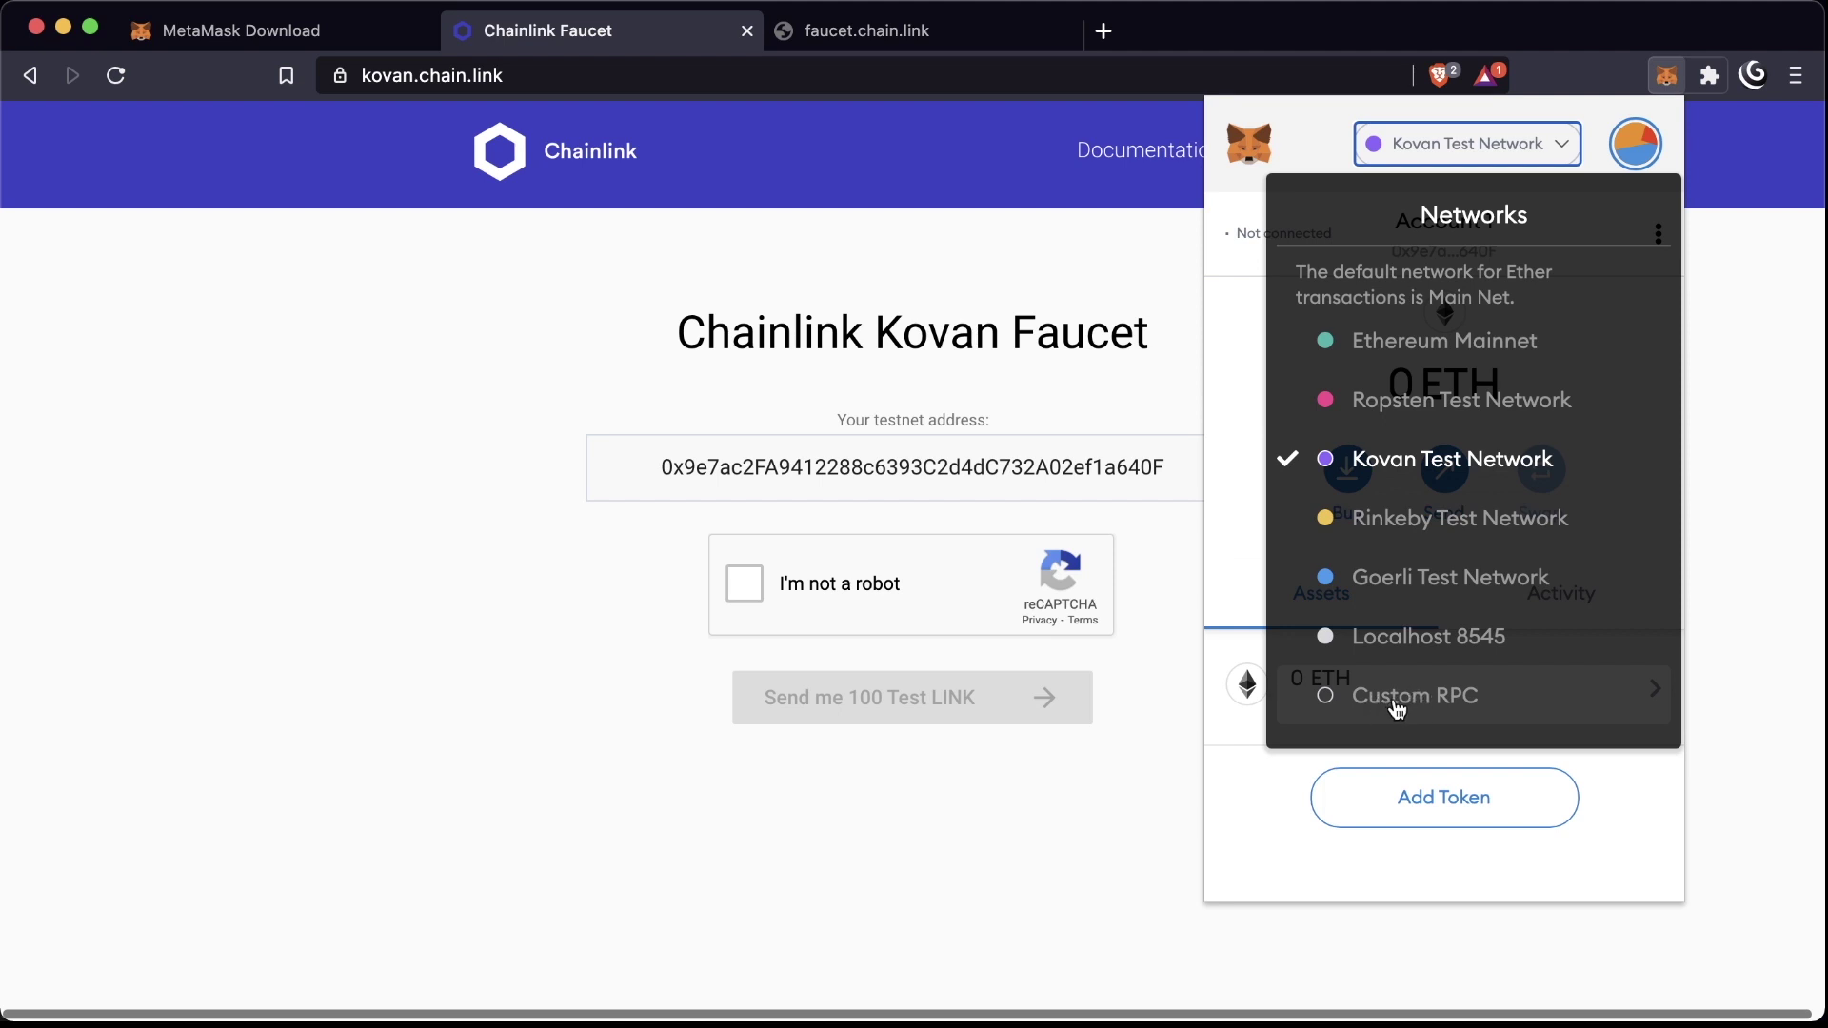
pyautogui.click(971, 305)
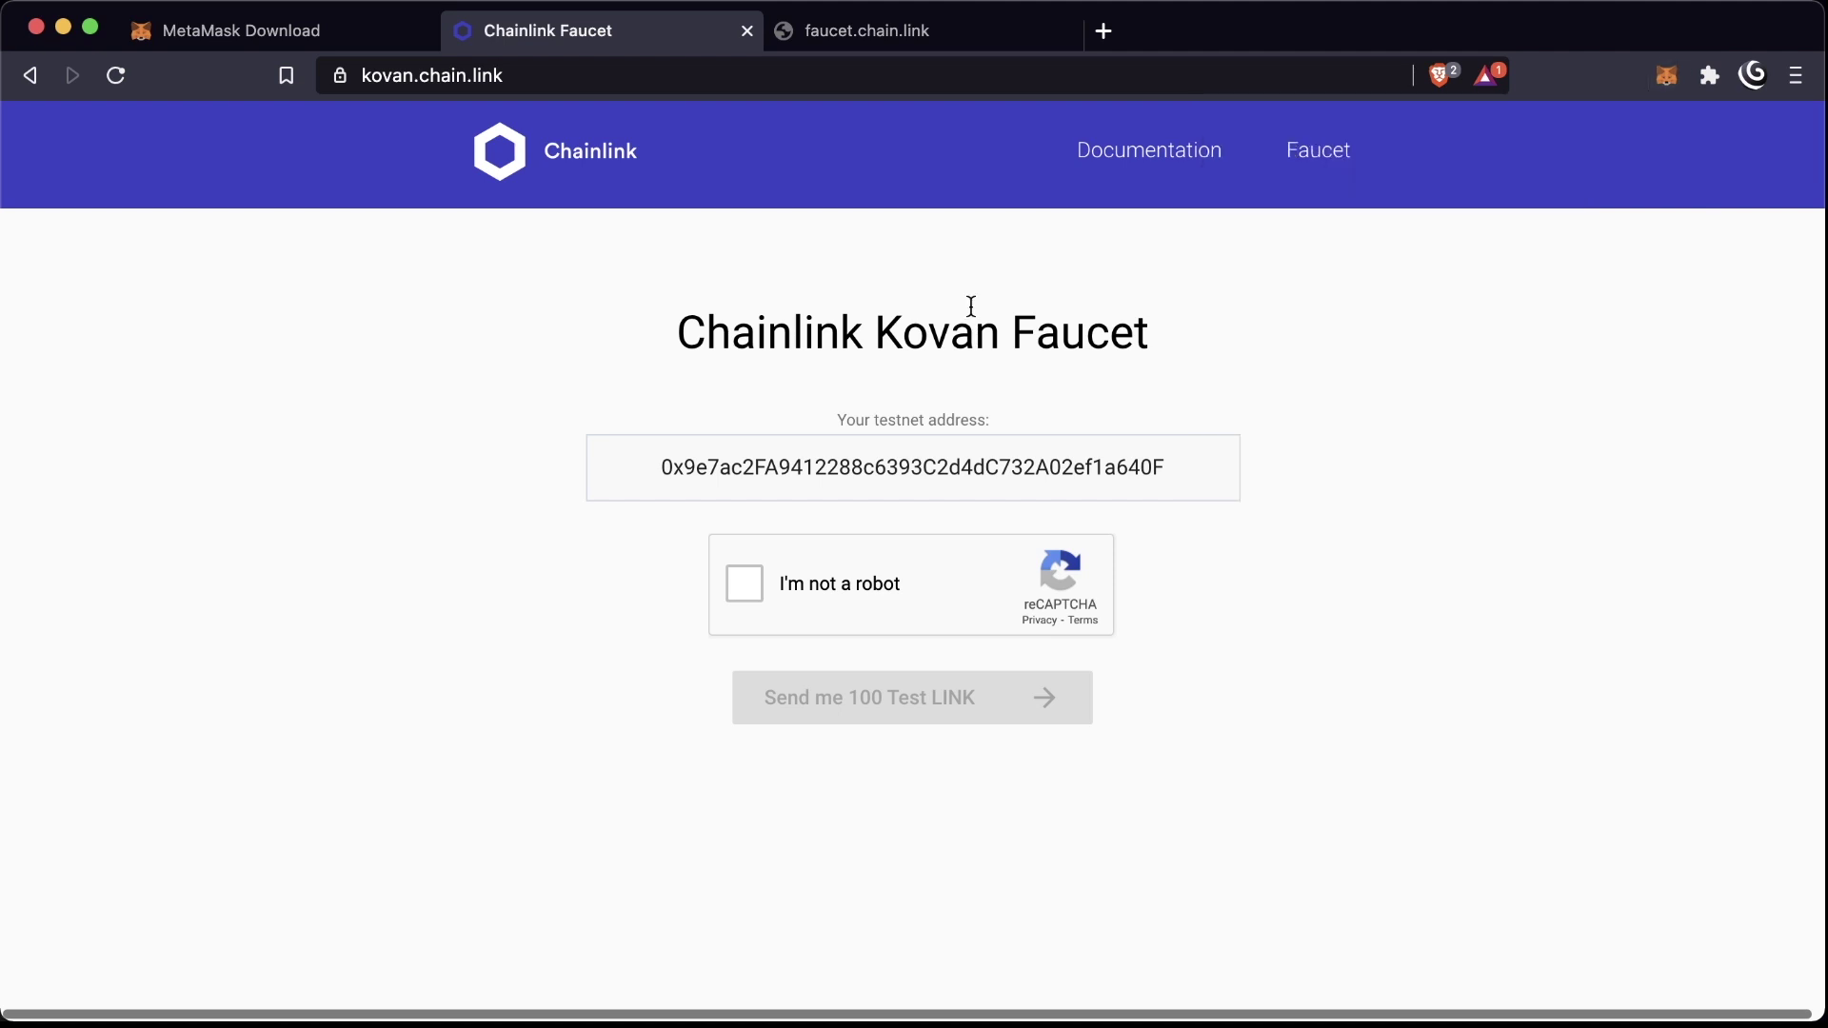
# - Solve the reCAPTCHA bus challenge and request 100 test LINK
pyautogui.click(745, 583)
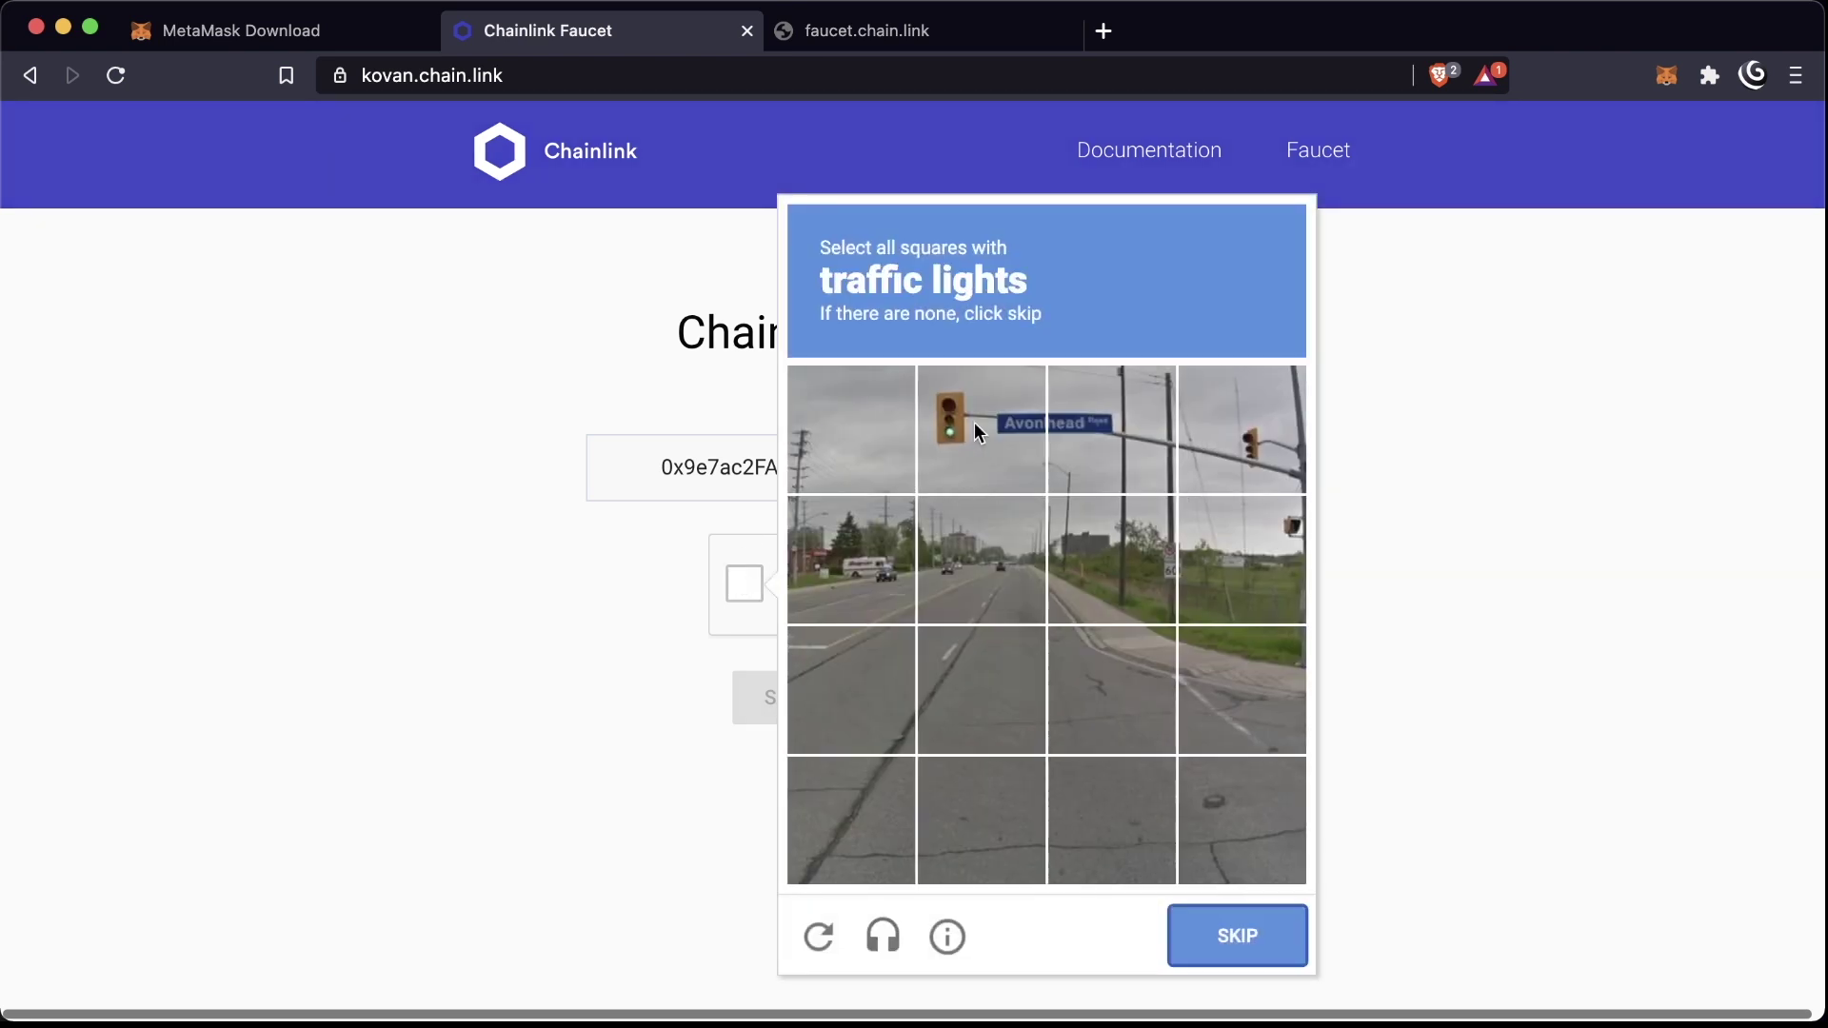
pyautogui.click(1237, 935)
pyautogui.click(1048, 625)
pyautogui.click(1237, 936)
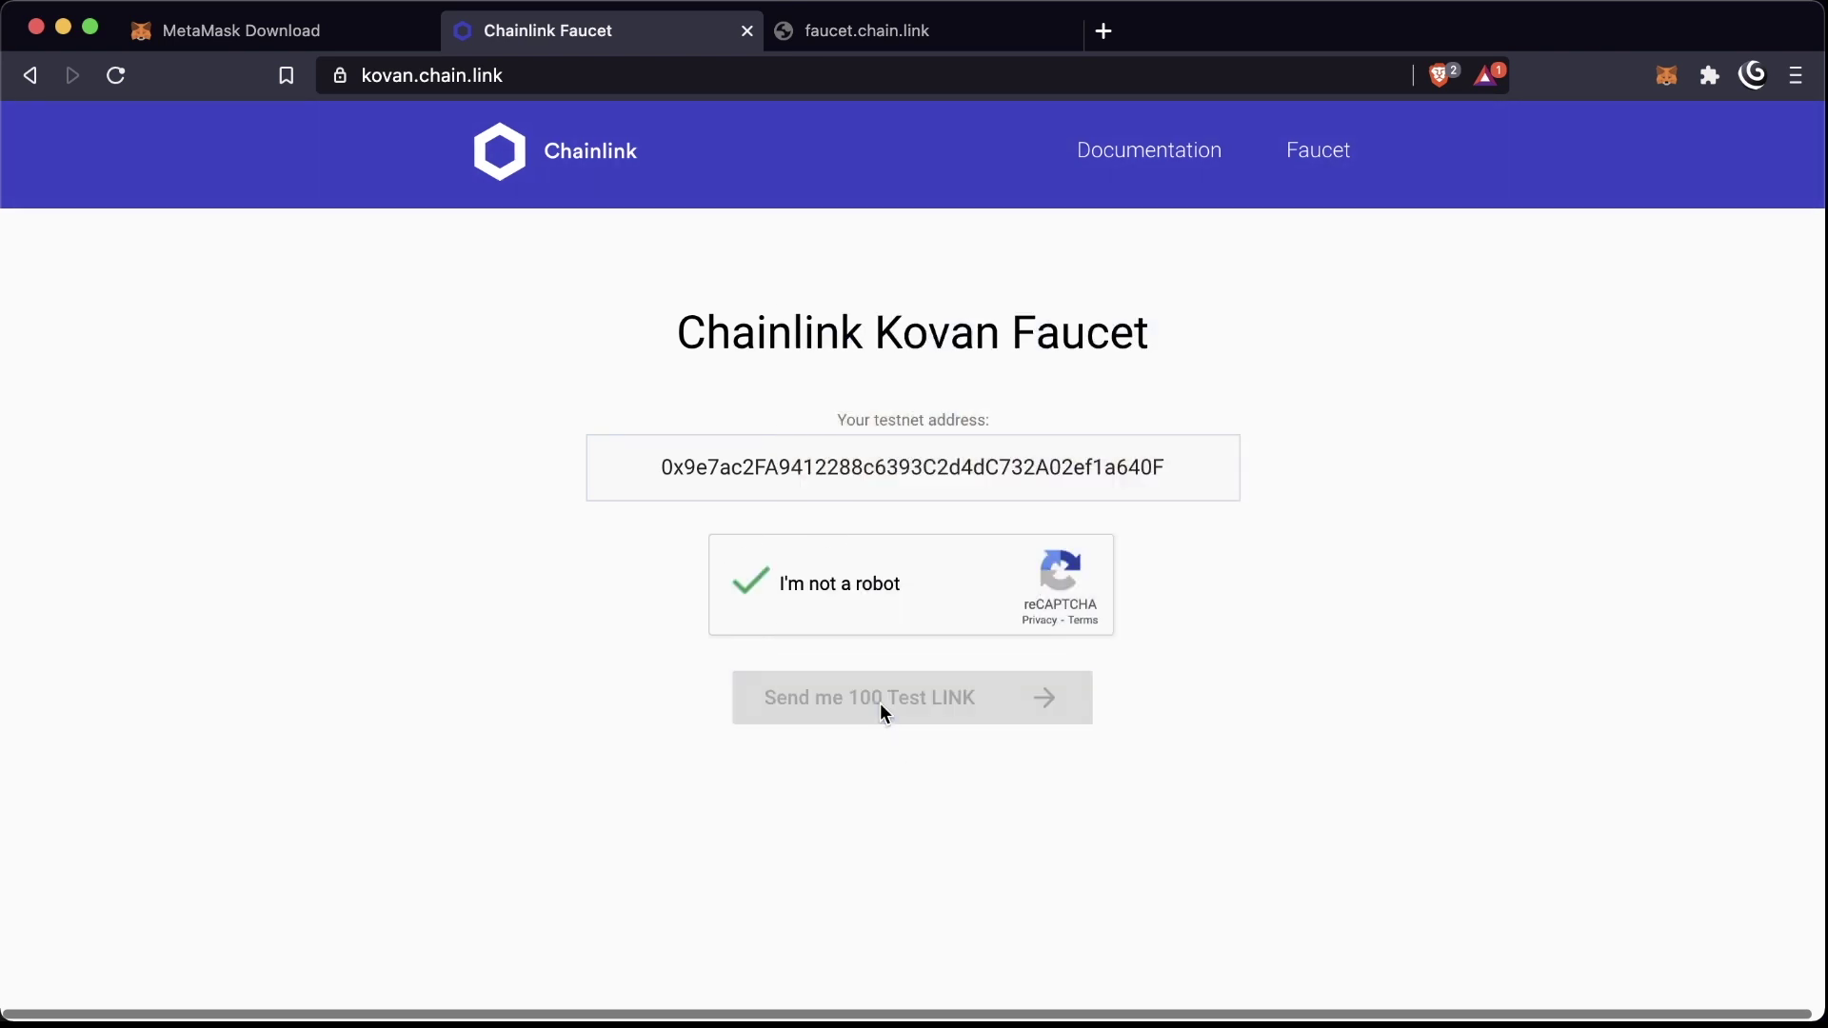
# - Bring up MetaMask's Custom Token form under Add Token
pyautogui.click(1666, 76)
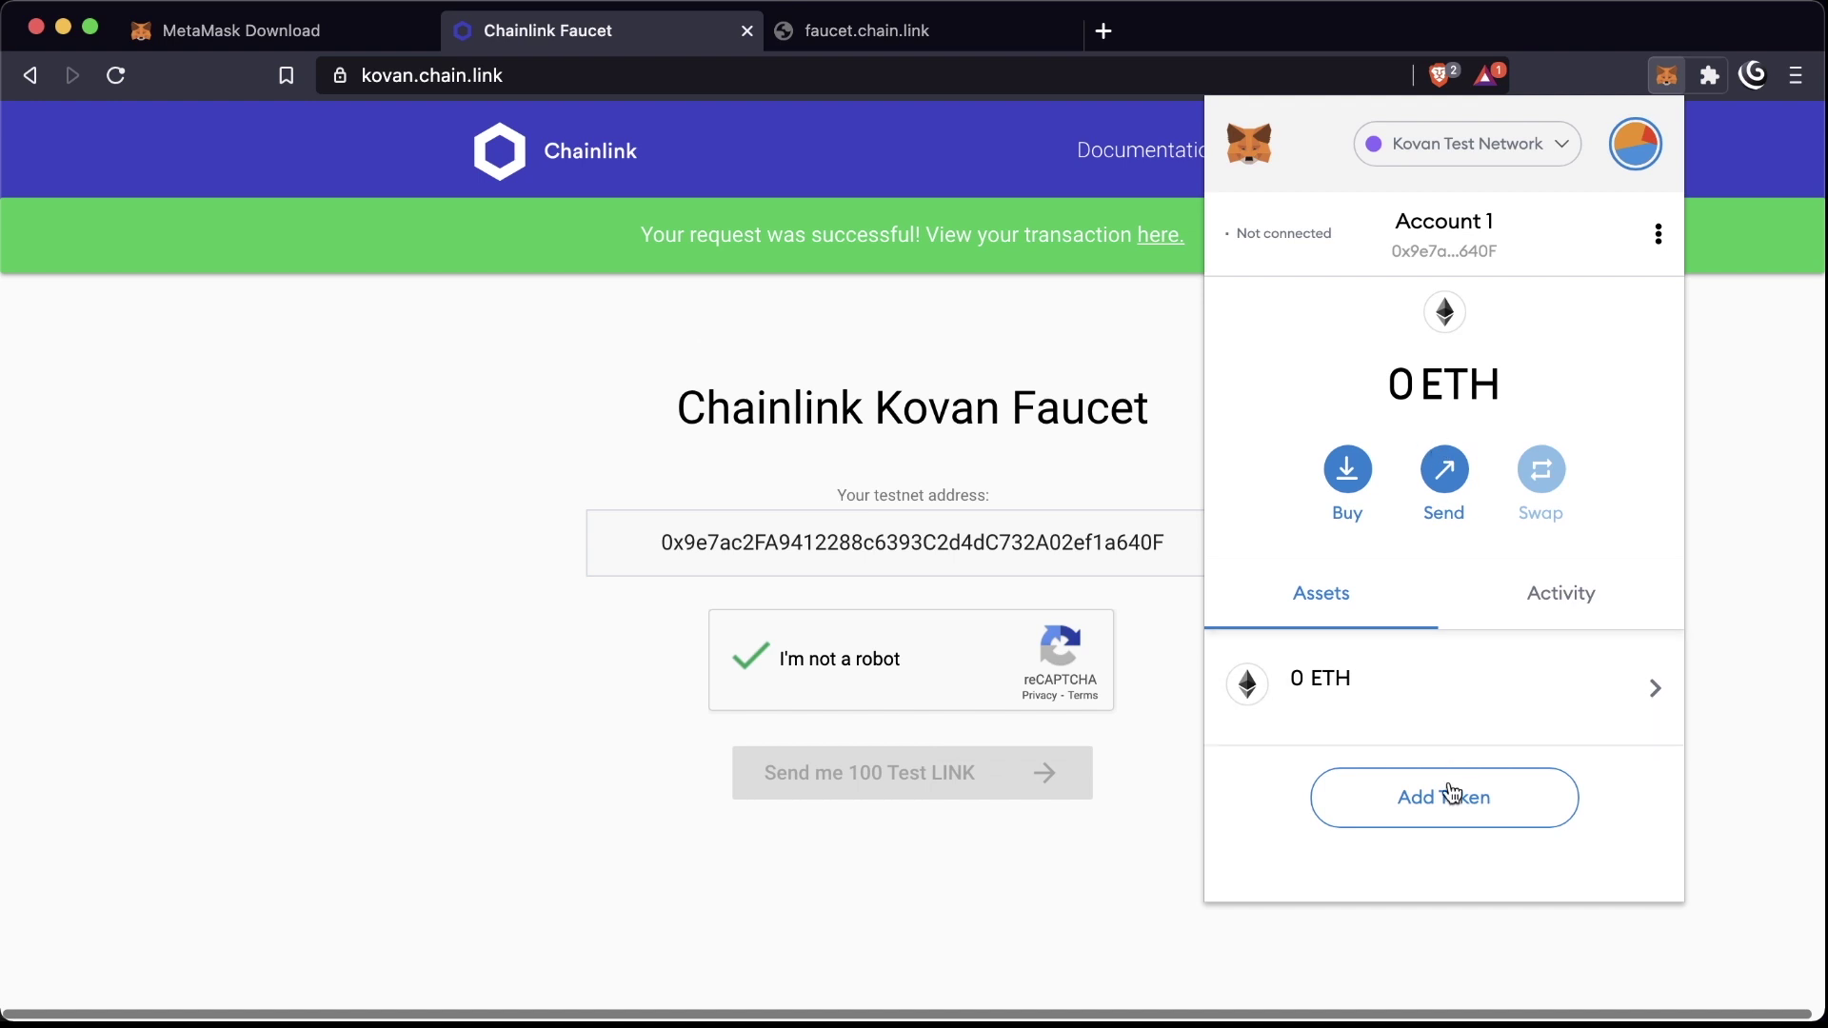
pyautogui.click(1446, 826)
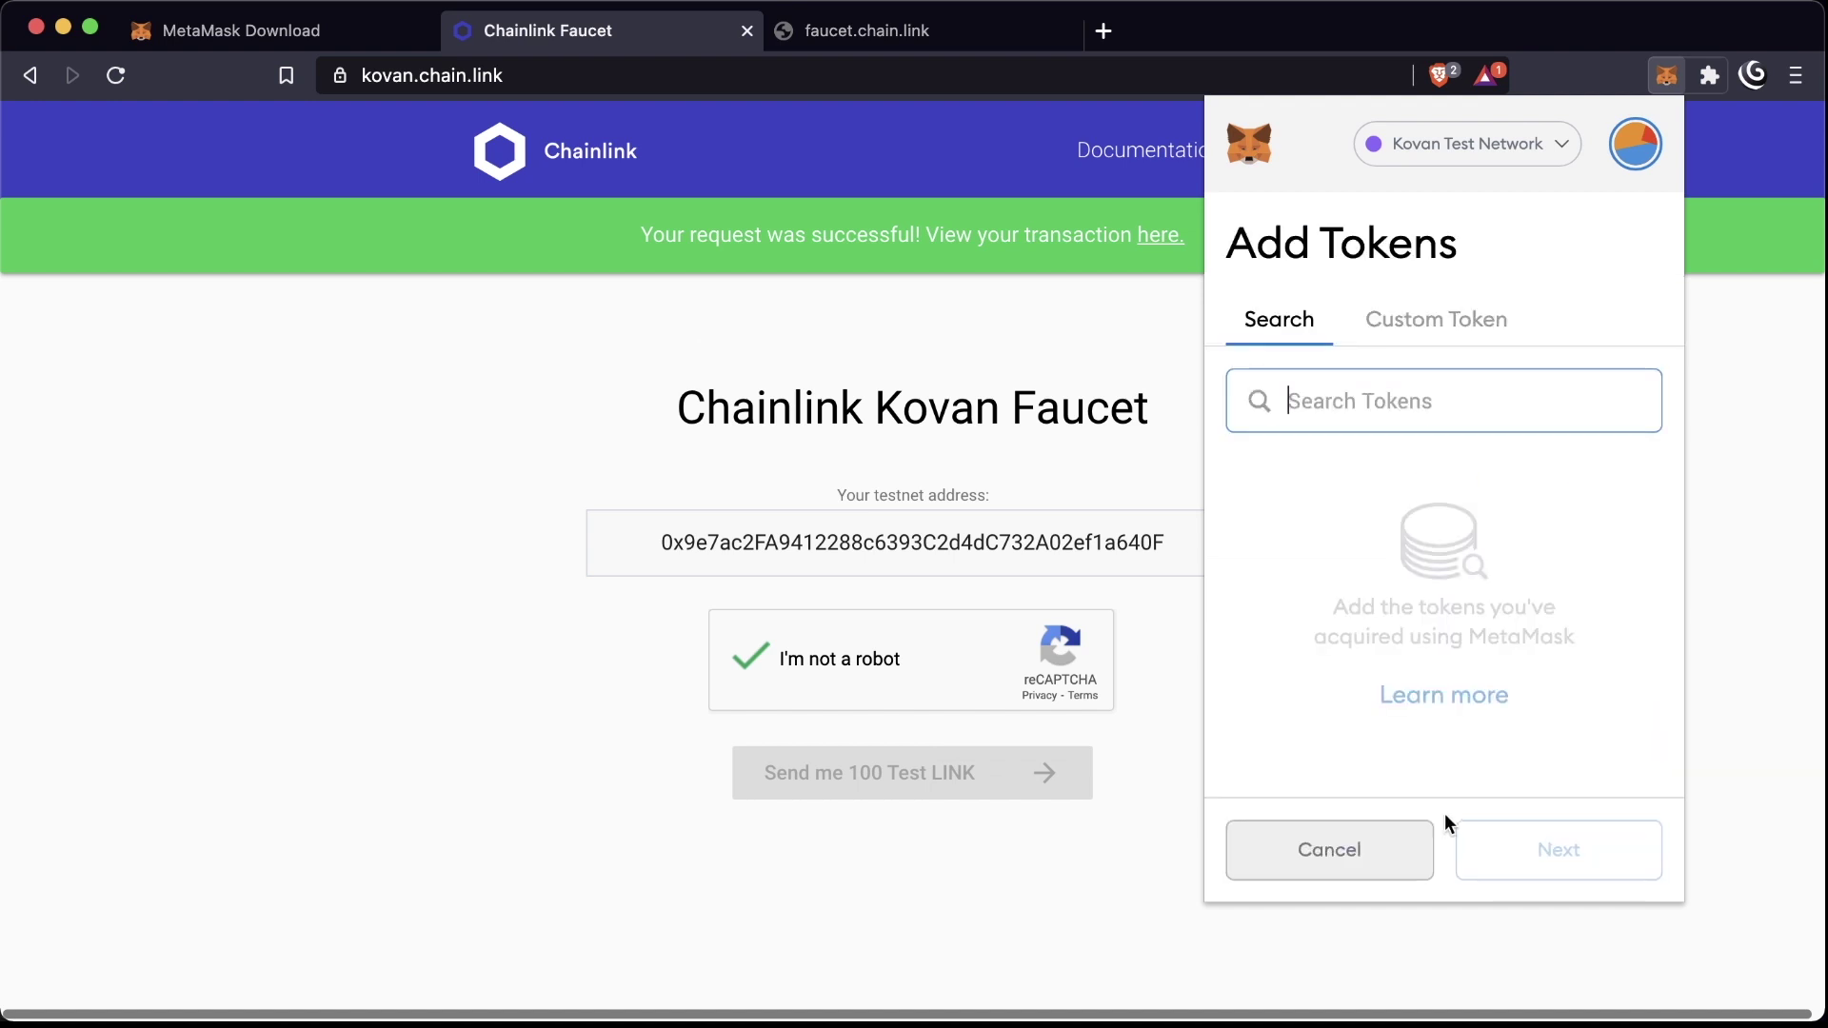
pyautogui.click(1456, 340)
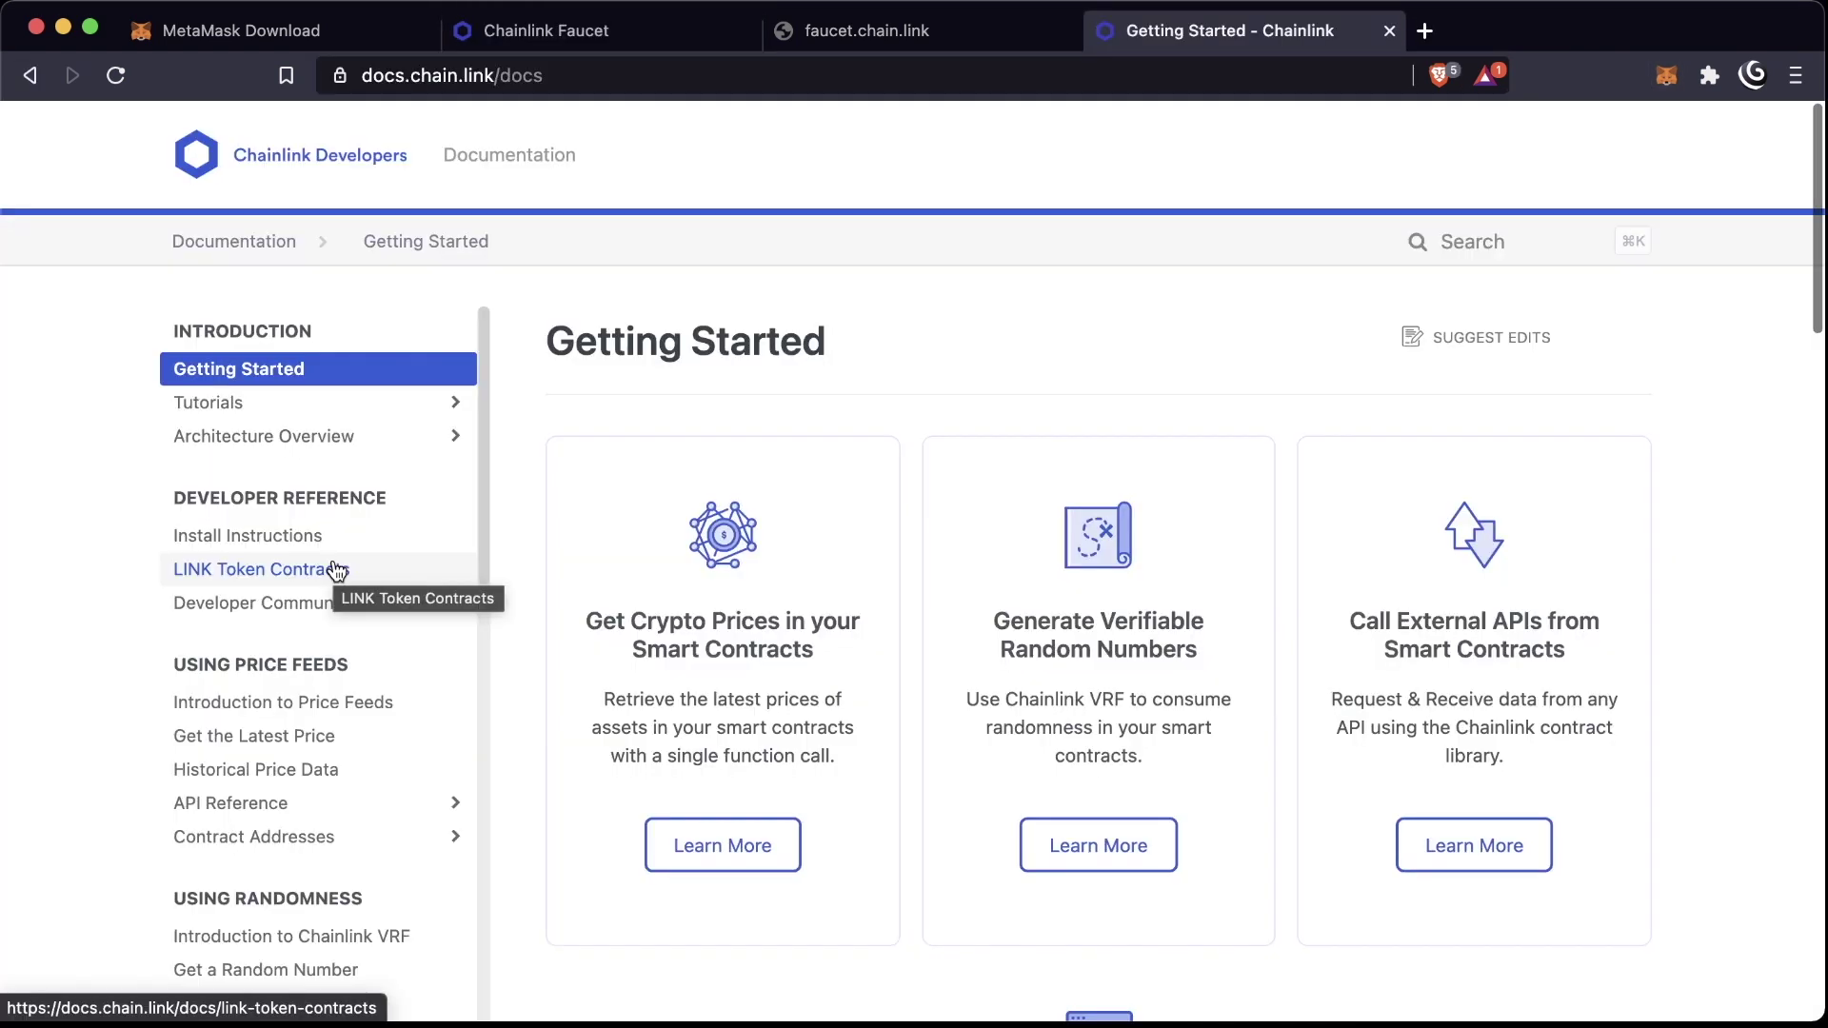
# - Copy the Kovan LINK contract address from LINK Token Contracts and reopen MetaMask
pyautogui.click(337, 570)
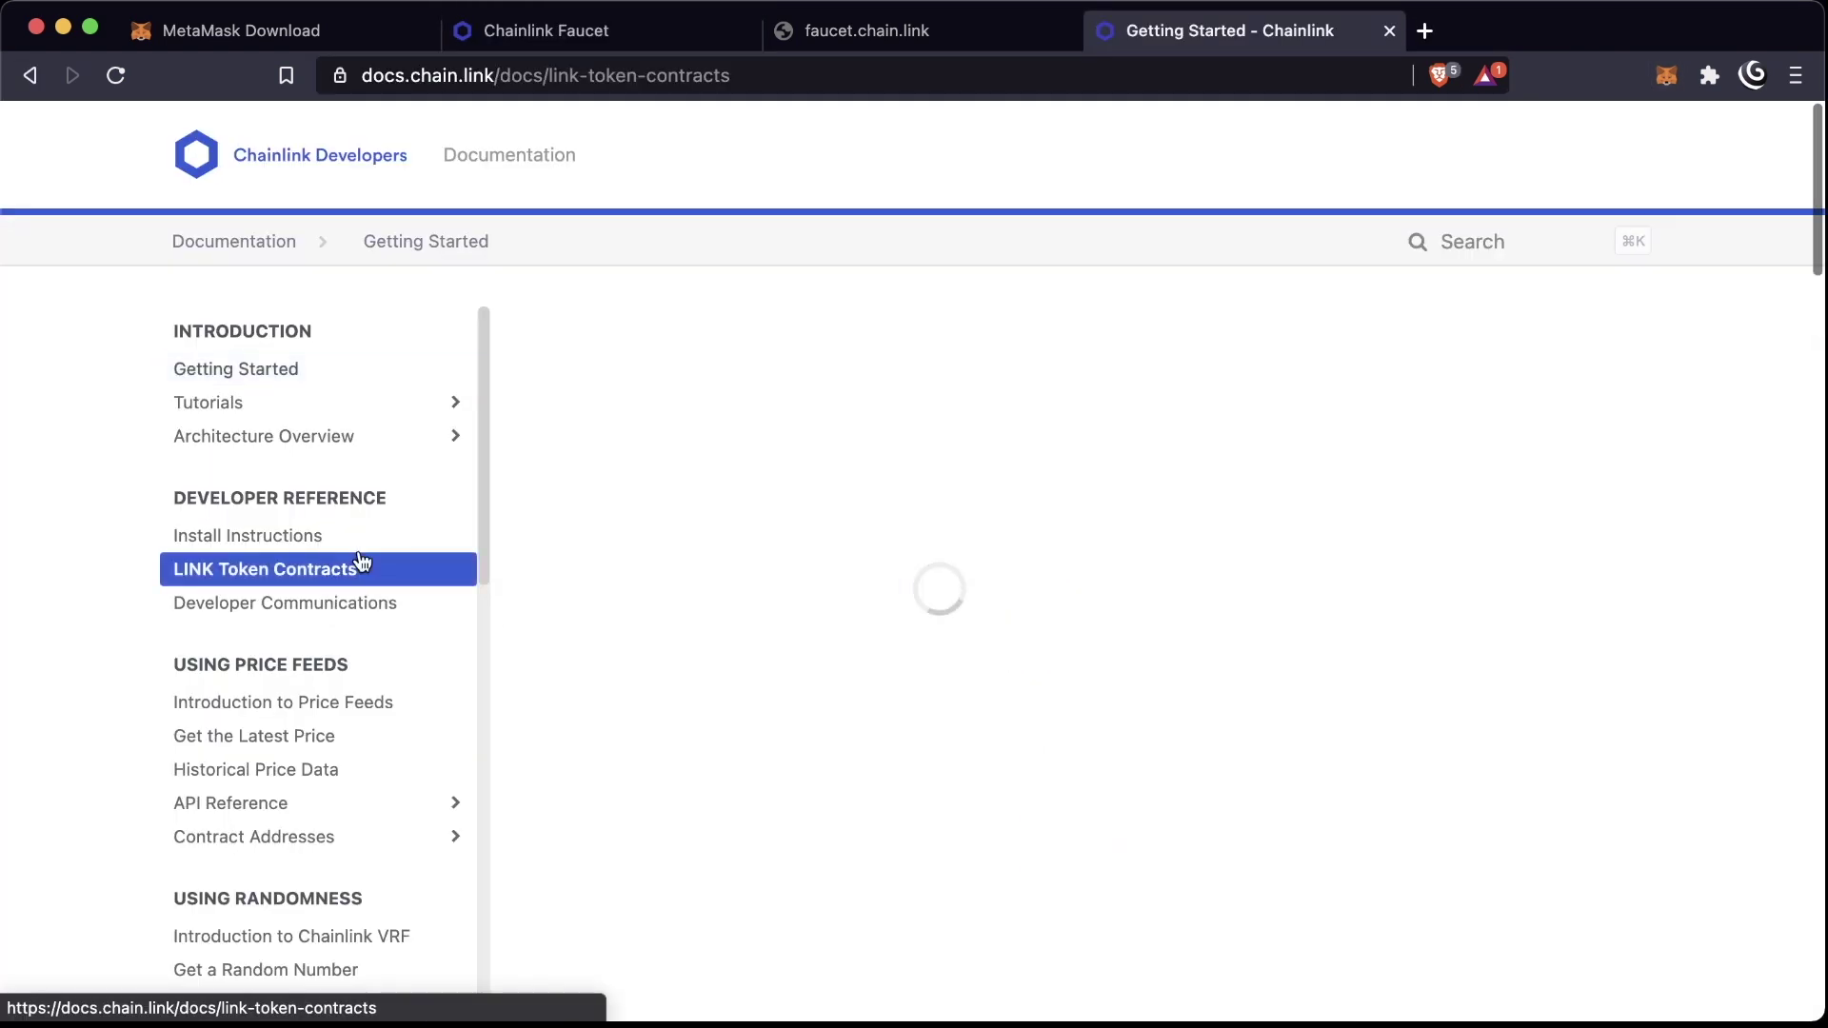
pyautogui.scroll(-5, 674, 515)
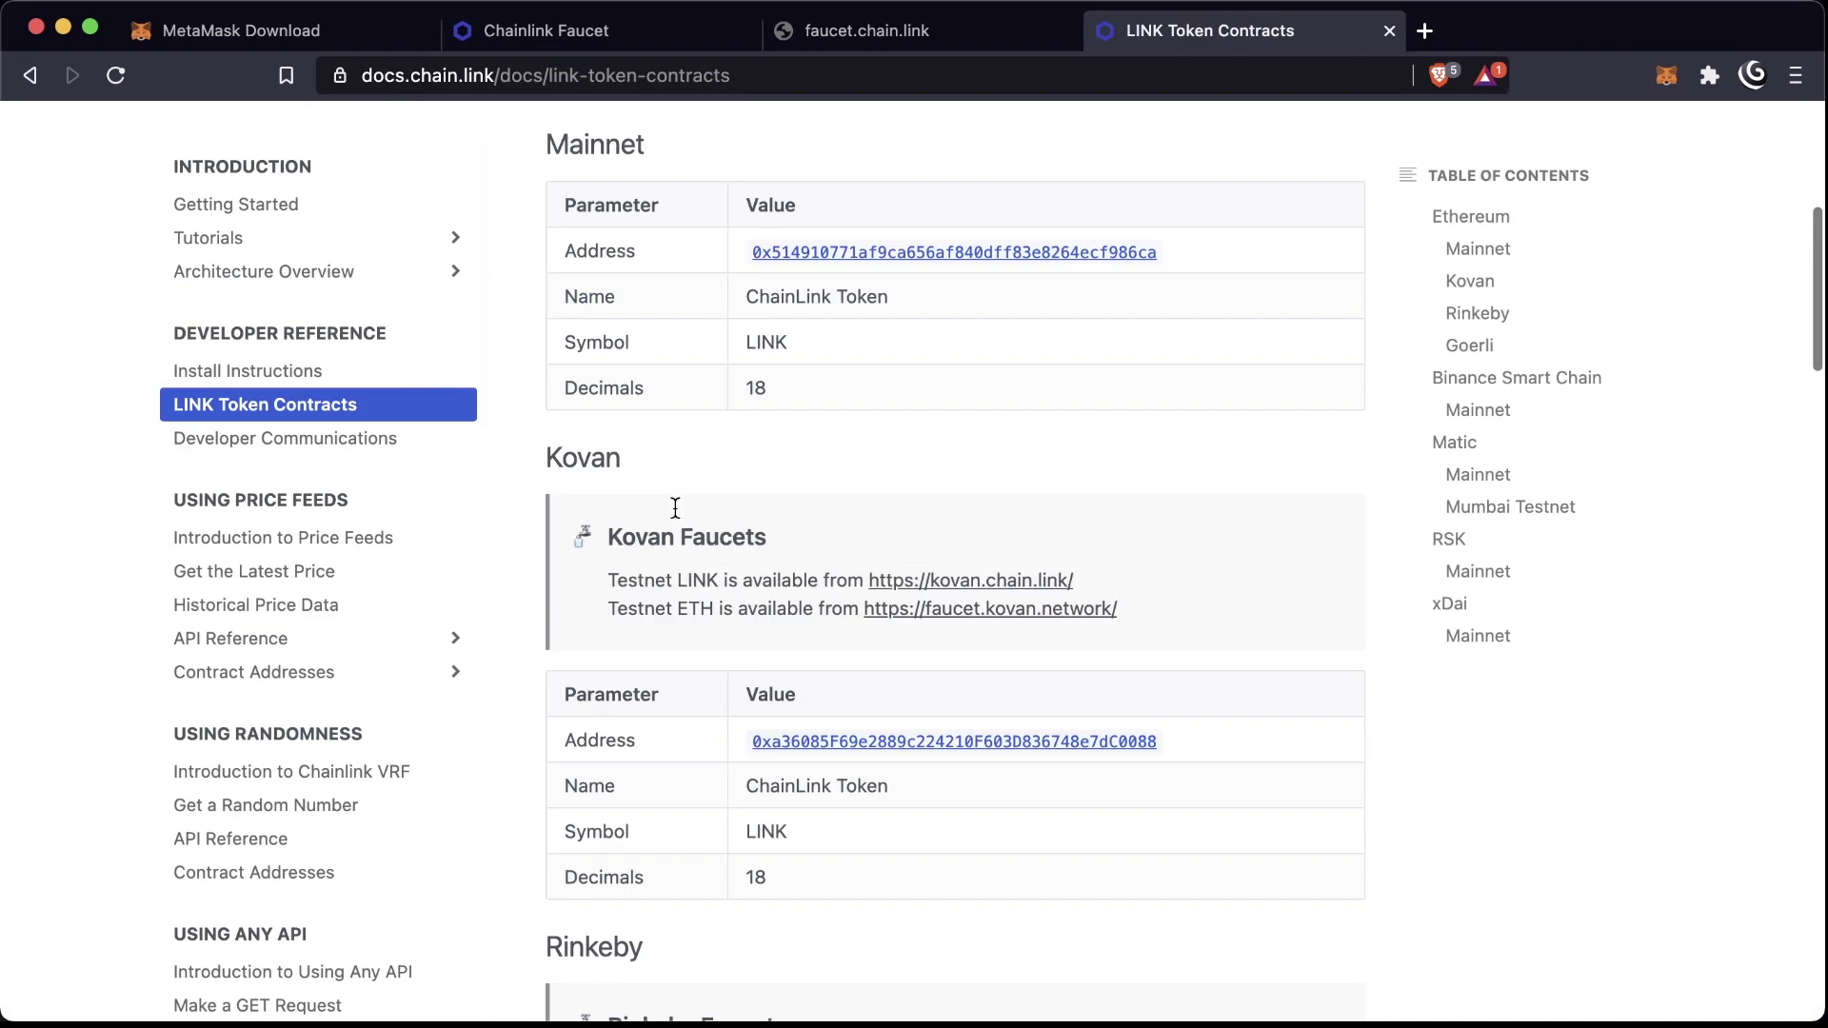
pyautogui.scroll(-2, 672, 493)
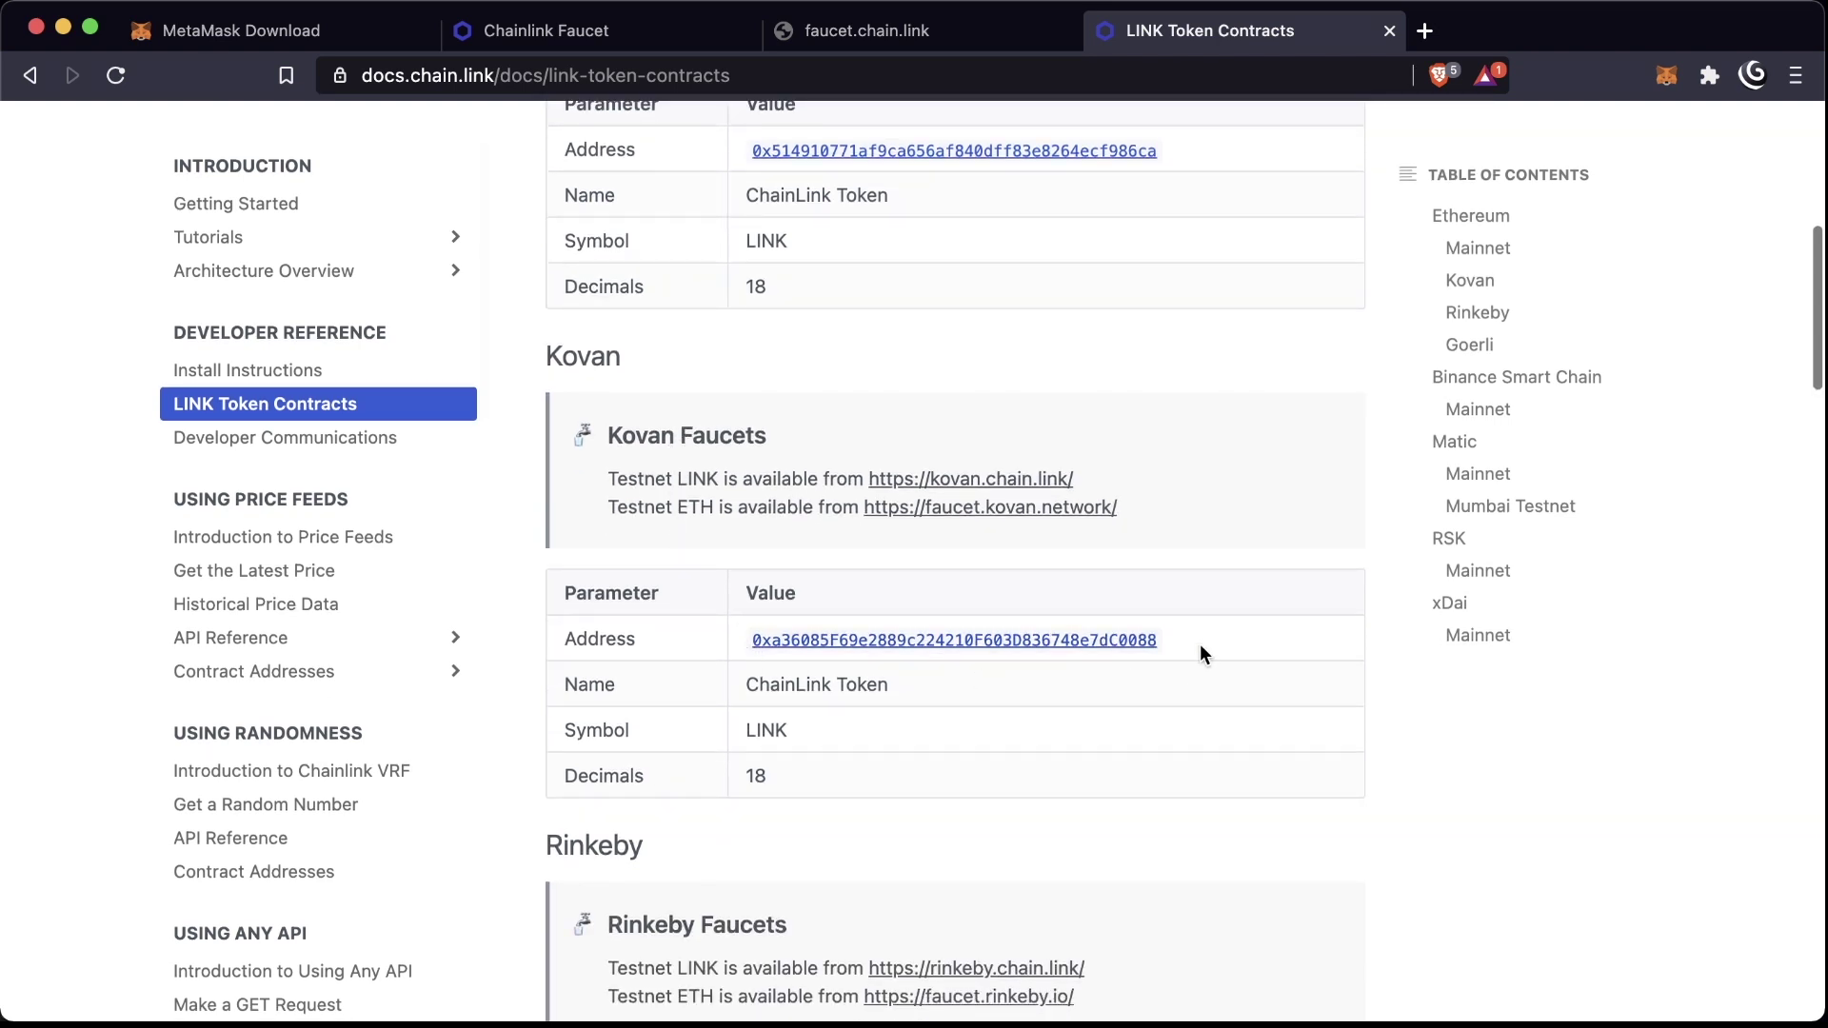
pyautogui.moveTo(1201, 639); pyautogui.dragTo(750, 642)
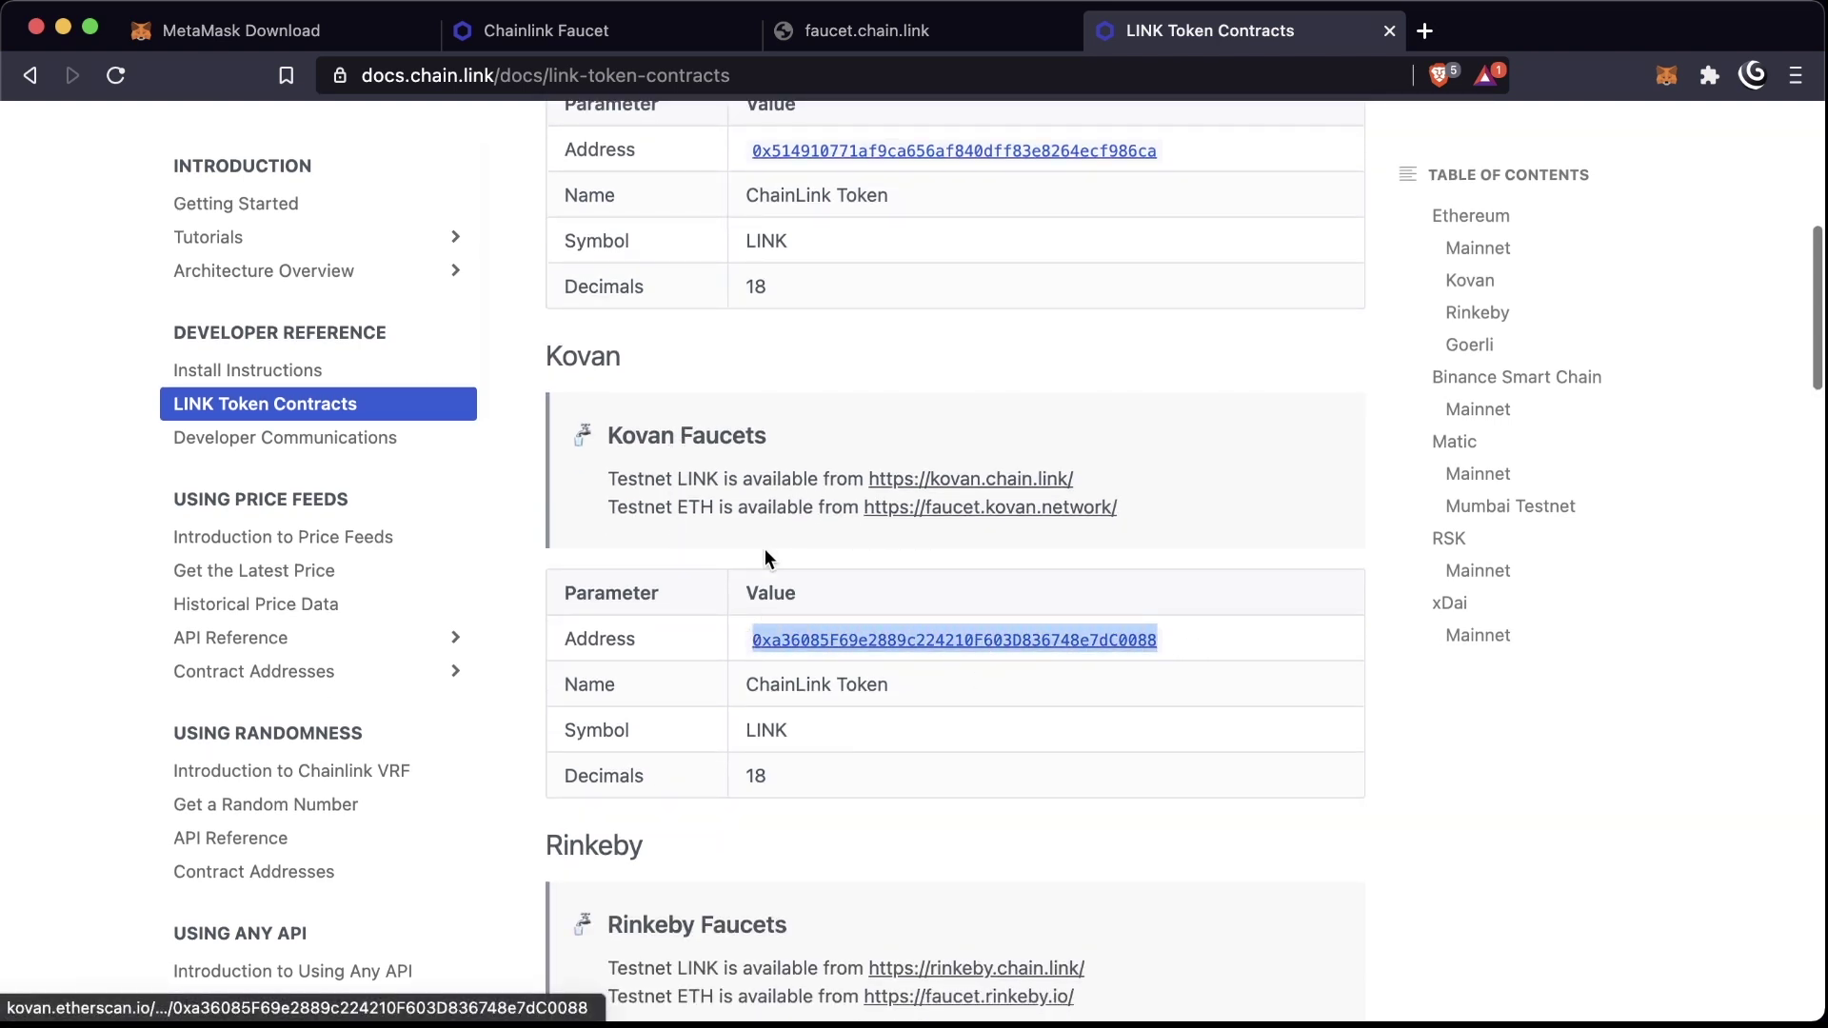
pyautogui.click(1666, 75)
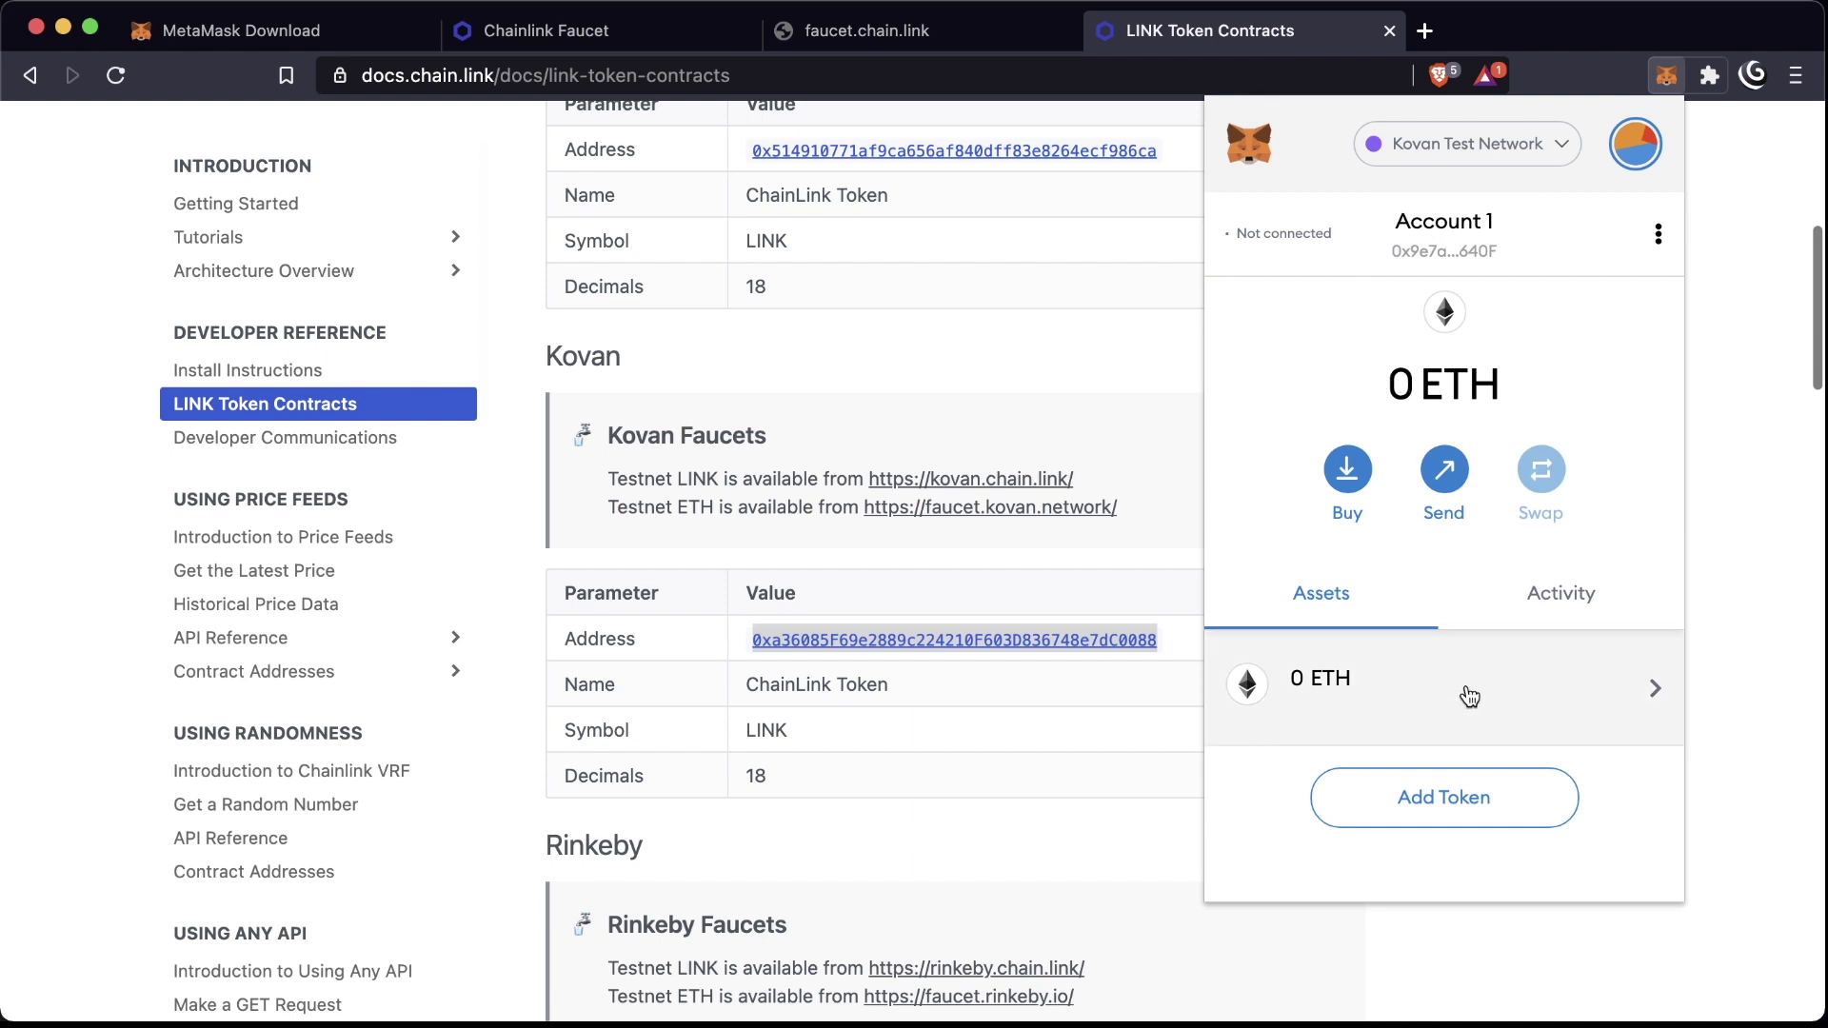
# - Add the Kovan LINK contract address to MetaMask as a custom token
pyautogui.click(1469, 809)
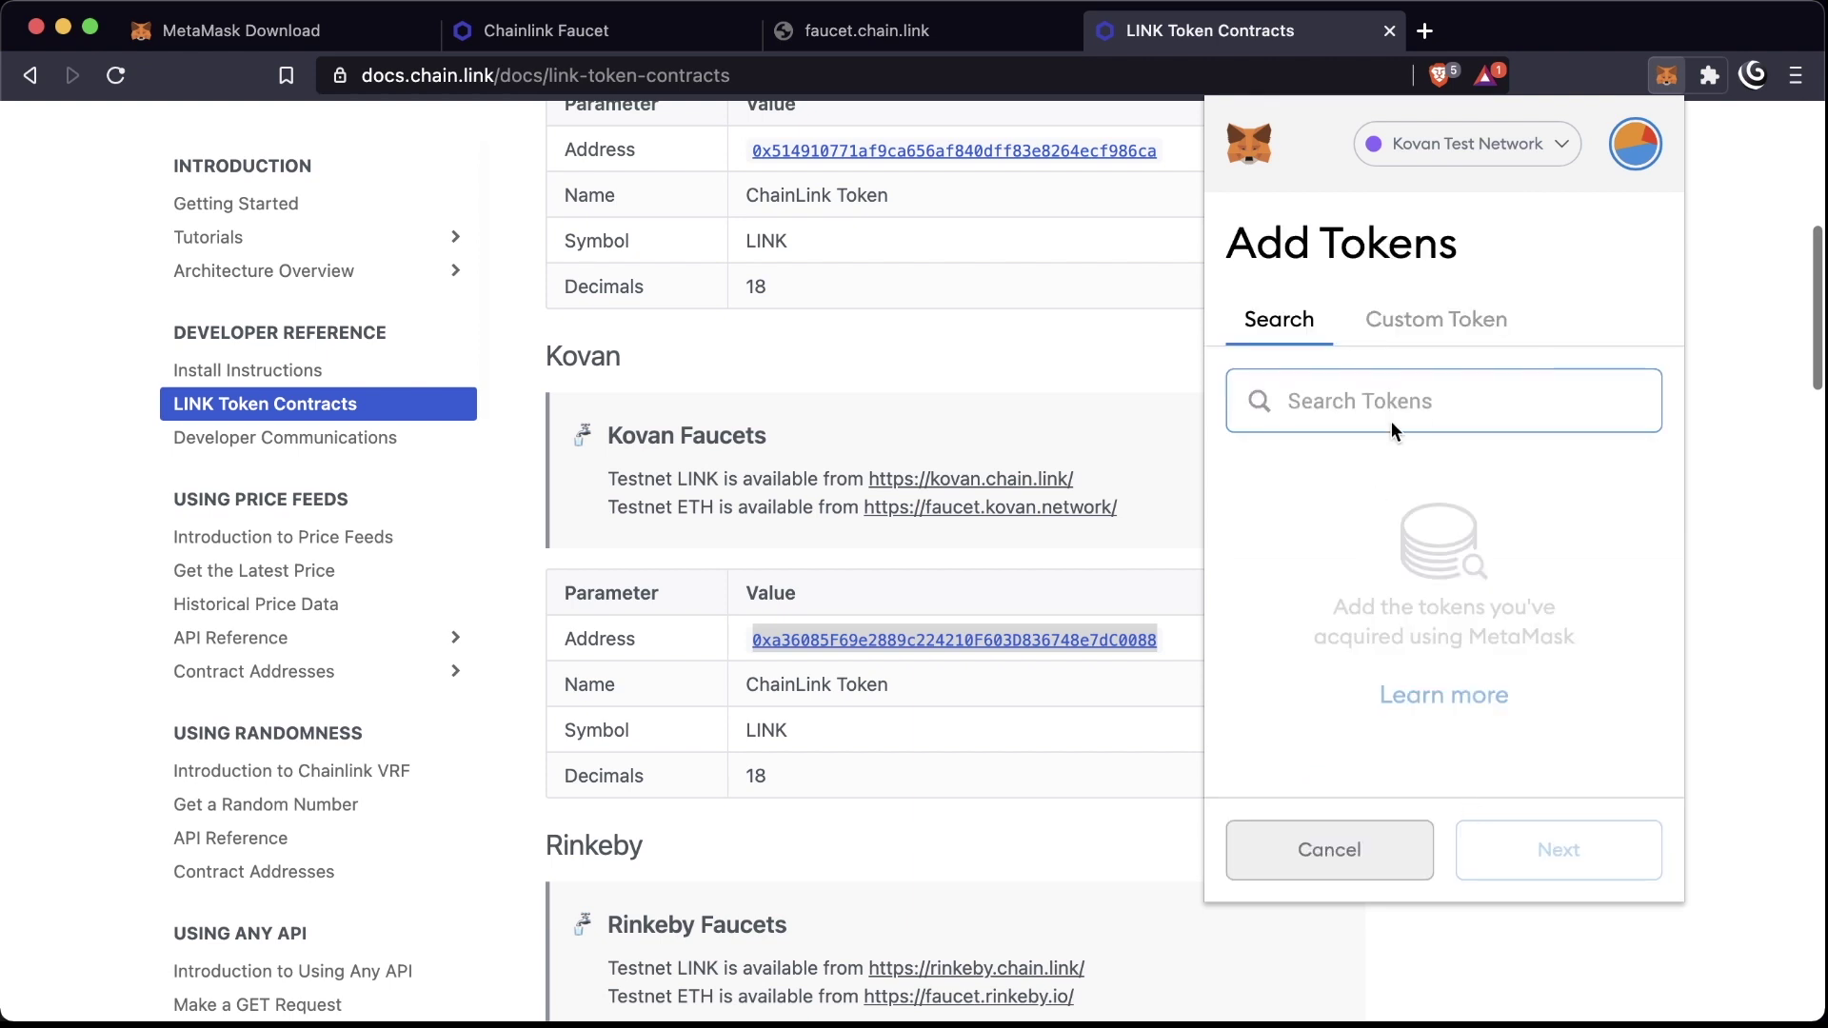
pyautogui.click(1427, 331)
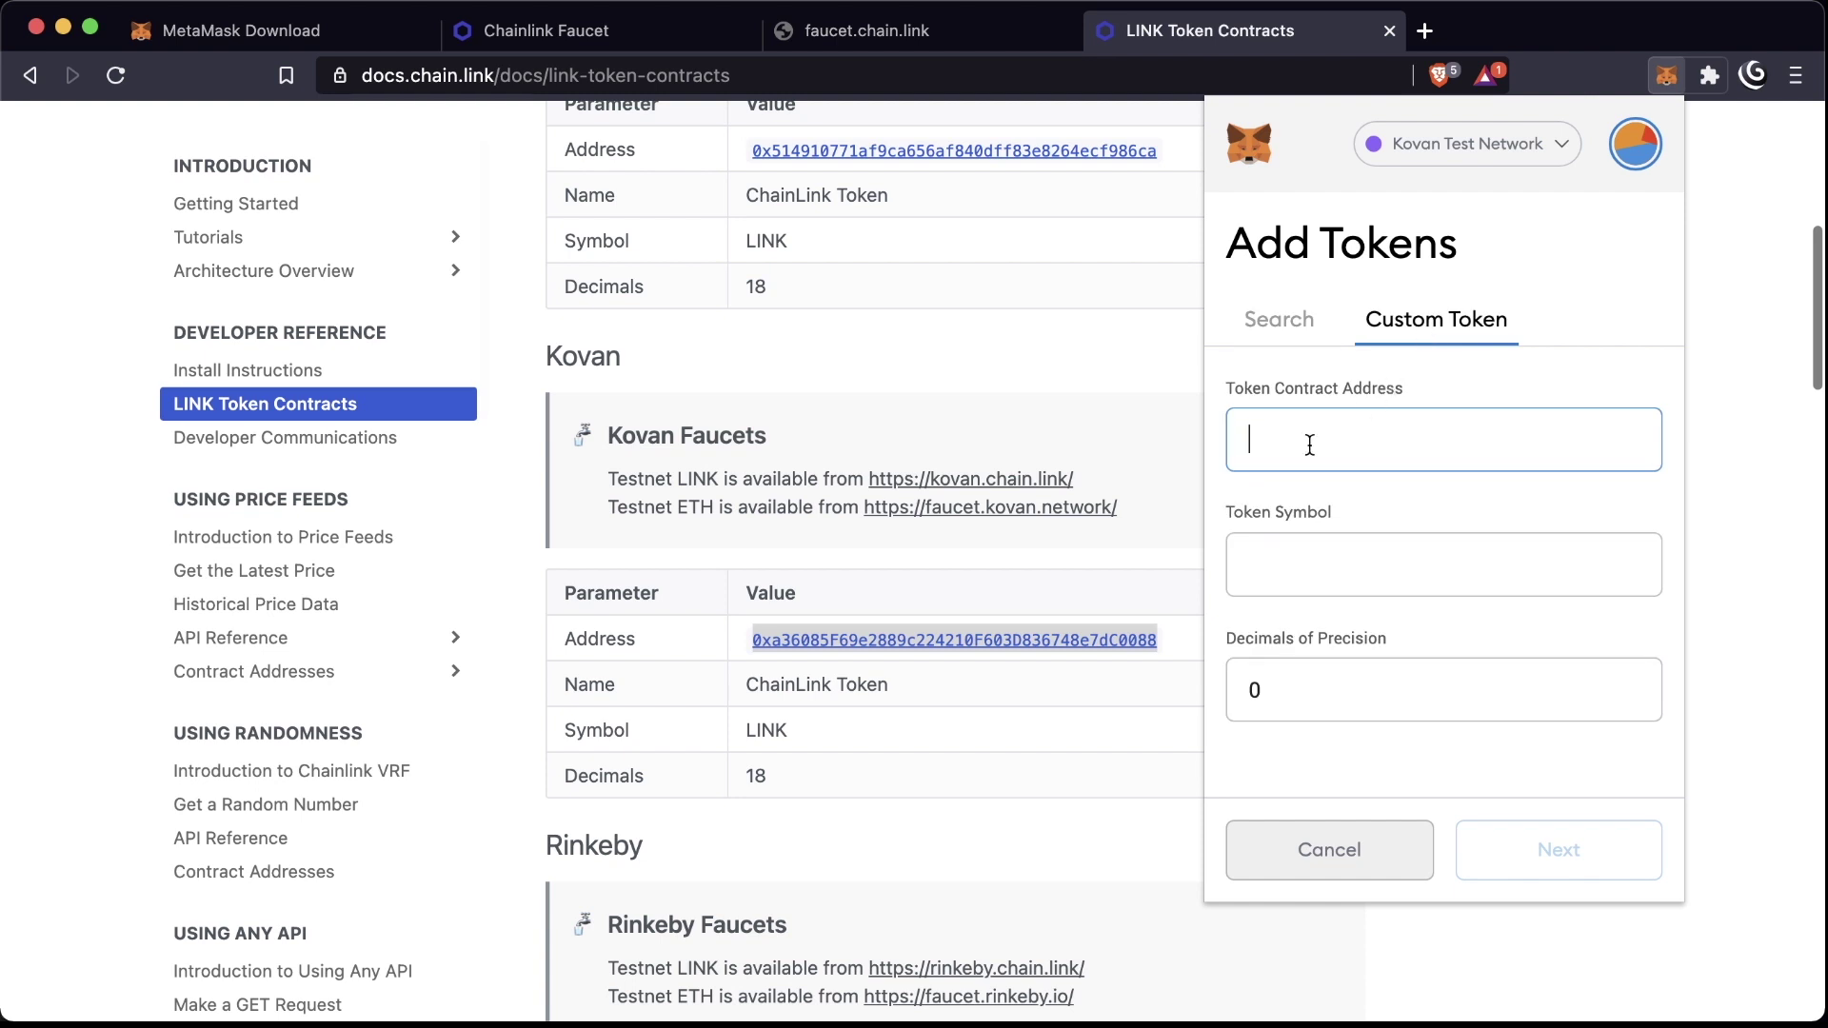
pyautogui.hotkey('ctrl', 'v')
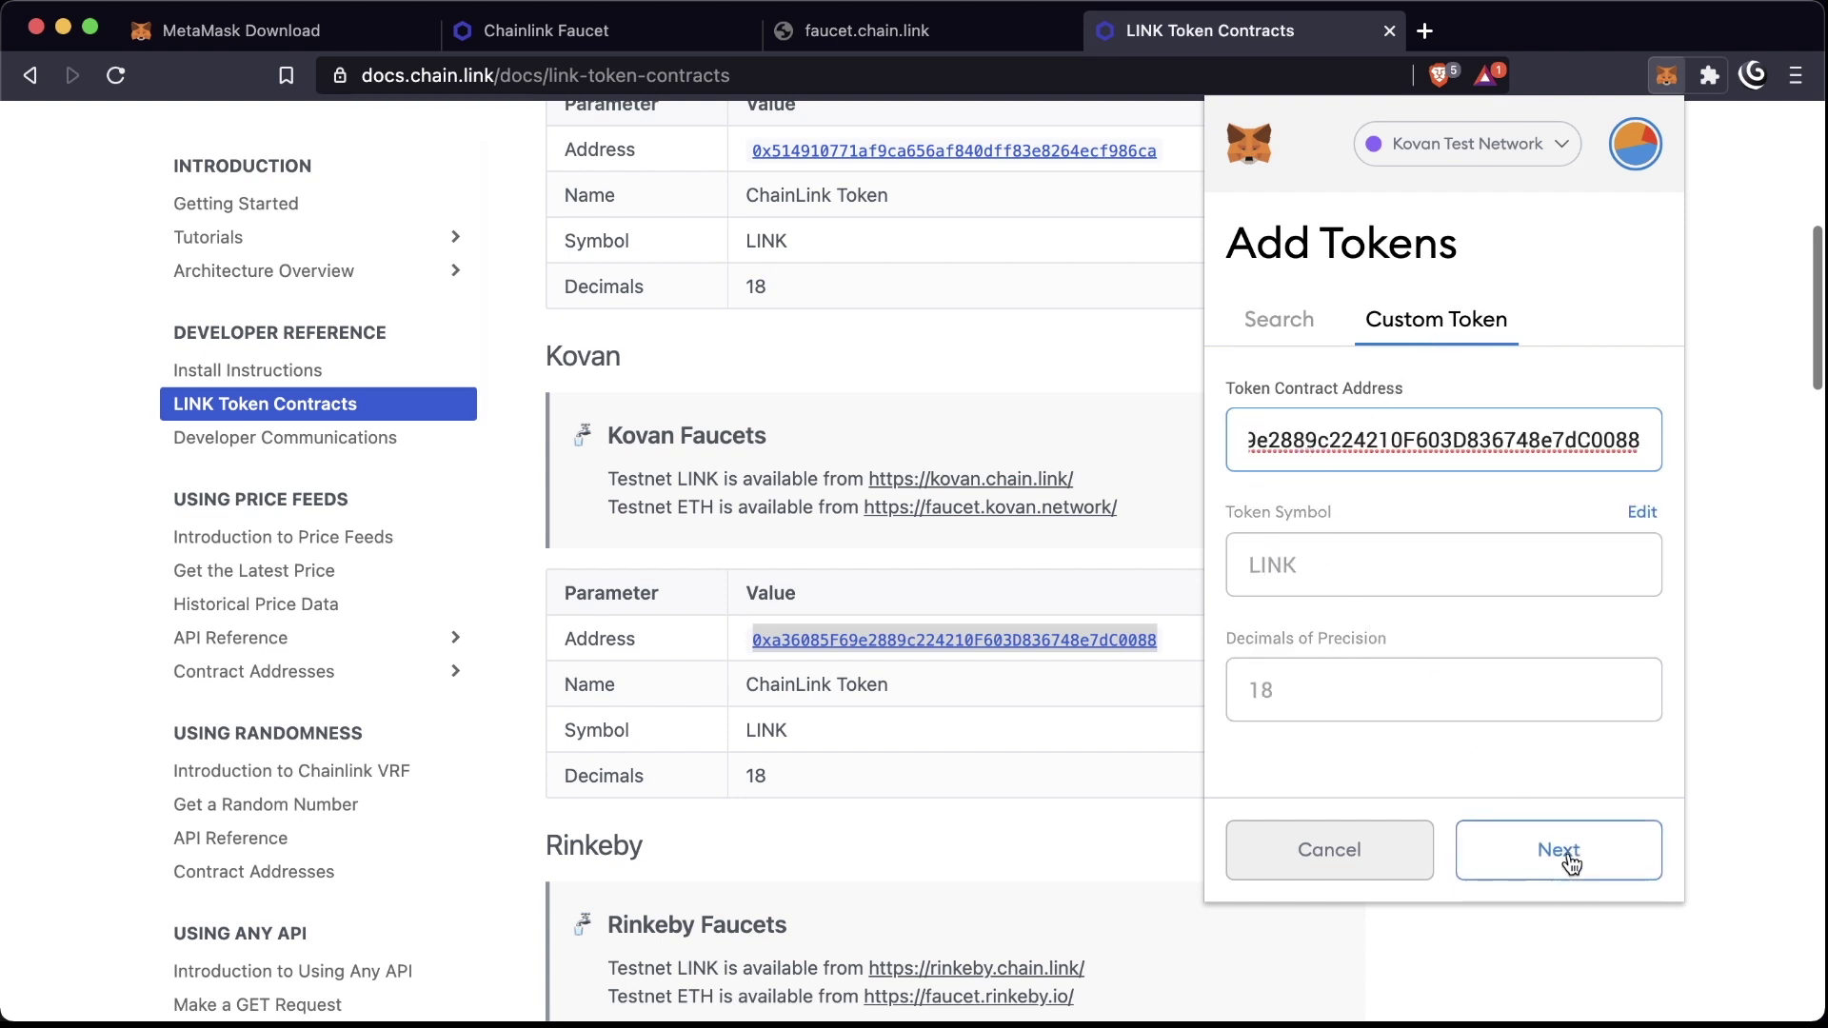
pyautogui.click(1571, 864)
pyautogui.click(1562, 857)
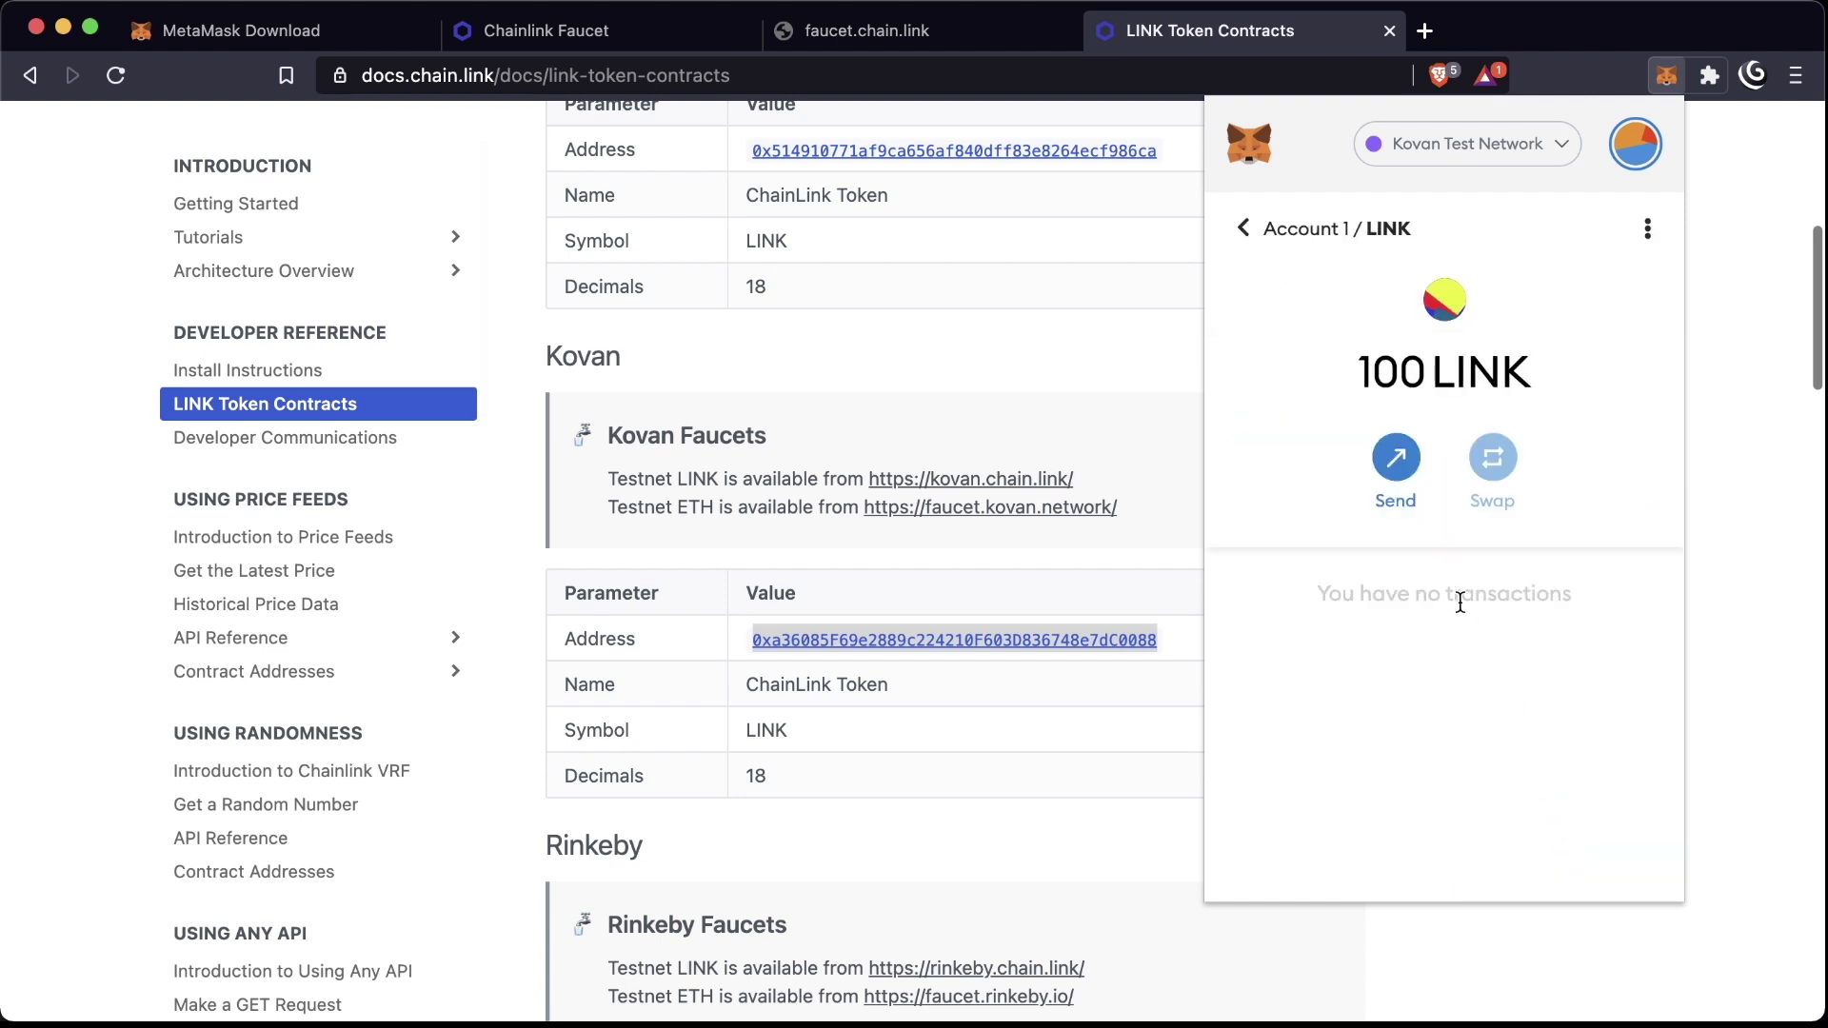
# - Check the 100 LINK balance in the token details, then close the wallet and scroll the docs
pyautogui.click(1281, 233)
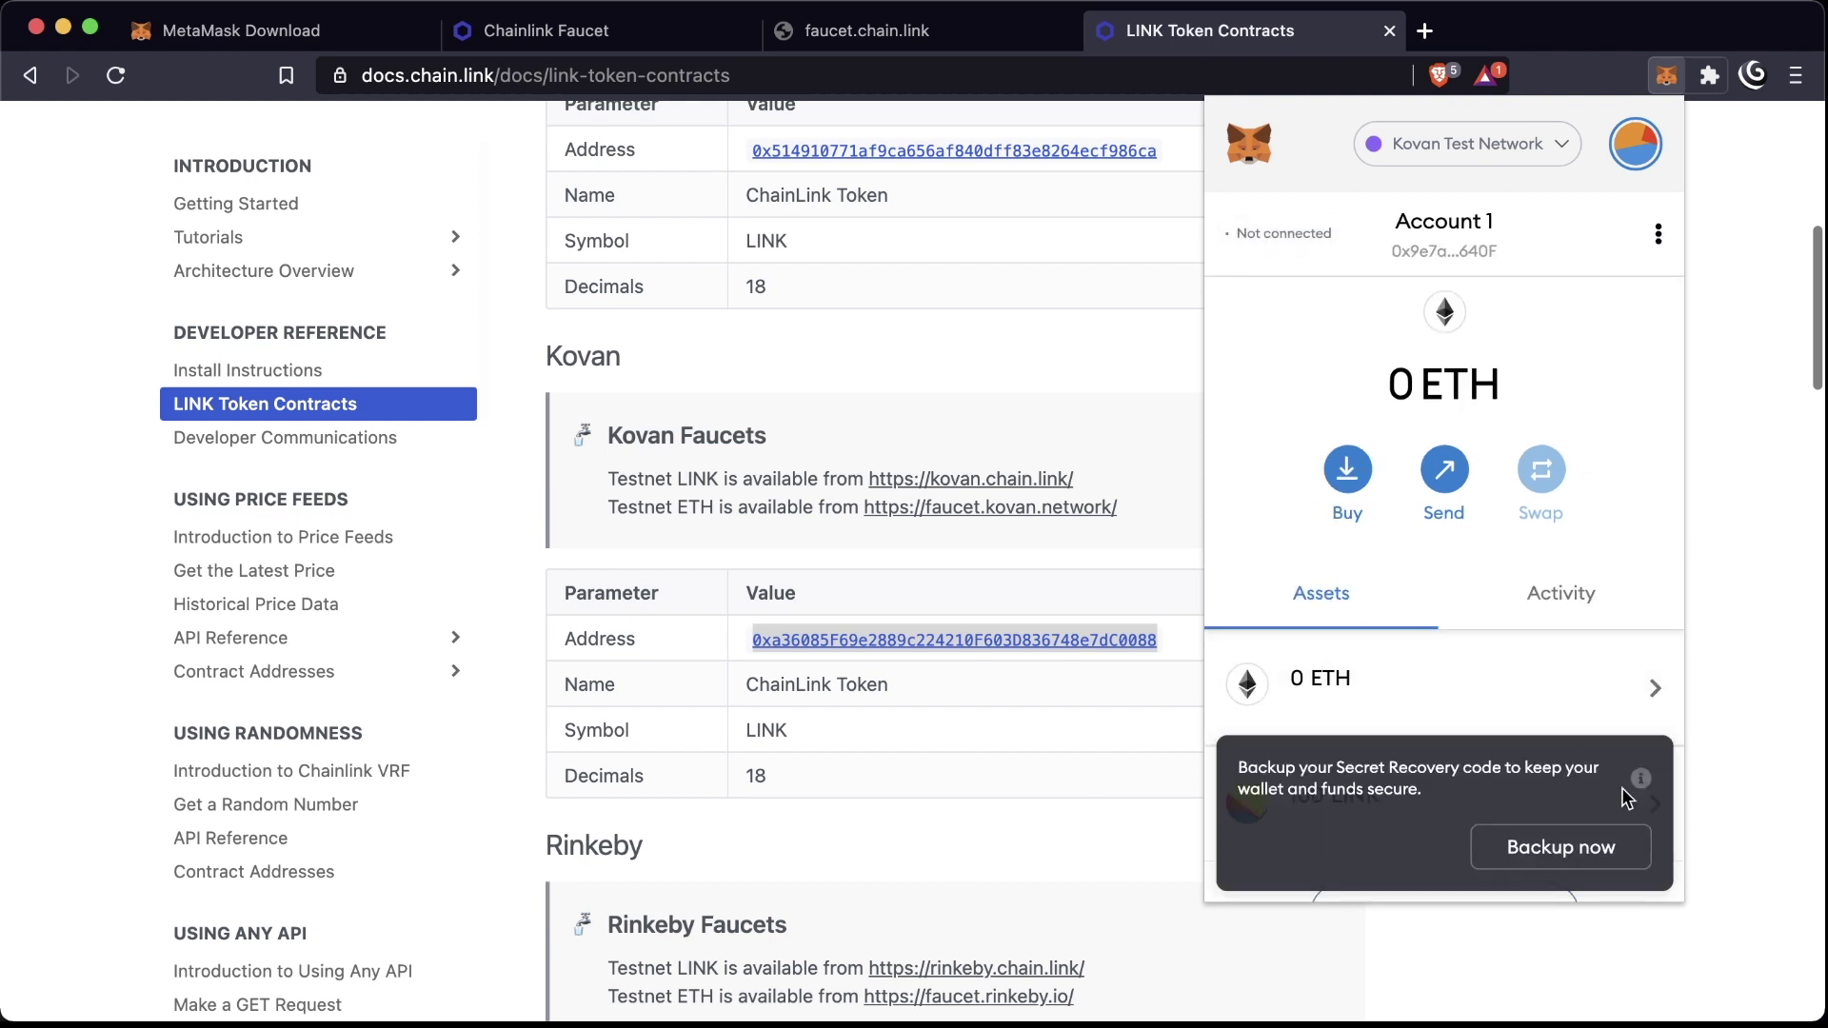
pyautogui.scroll(-1, 1523, 752)
pyautogui.click(1415, 709)
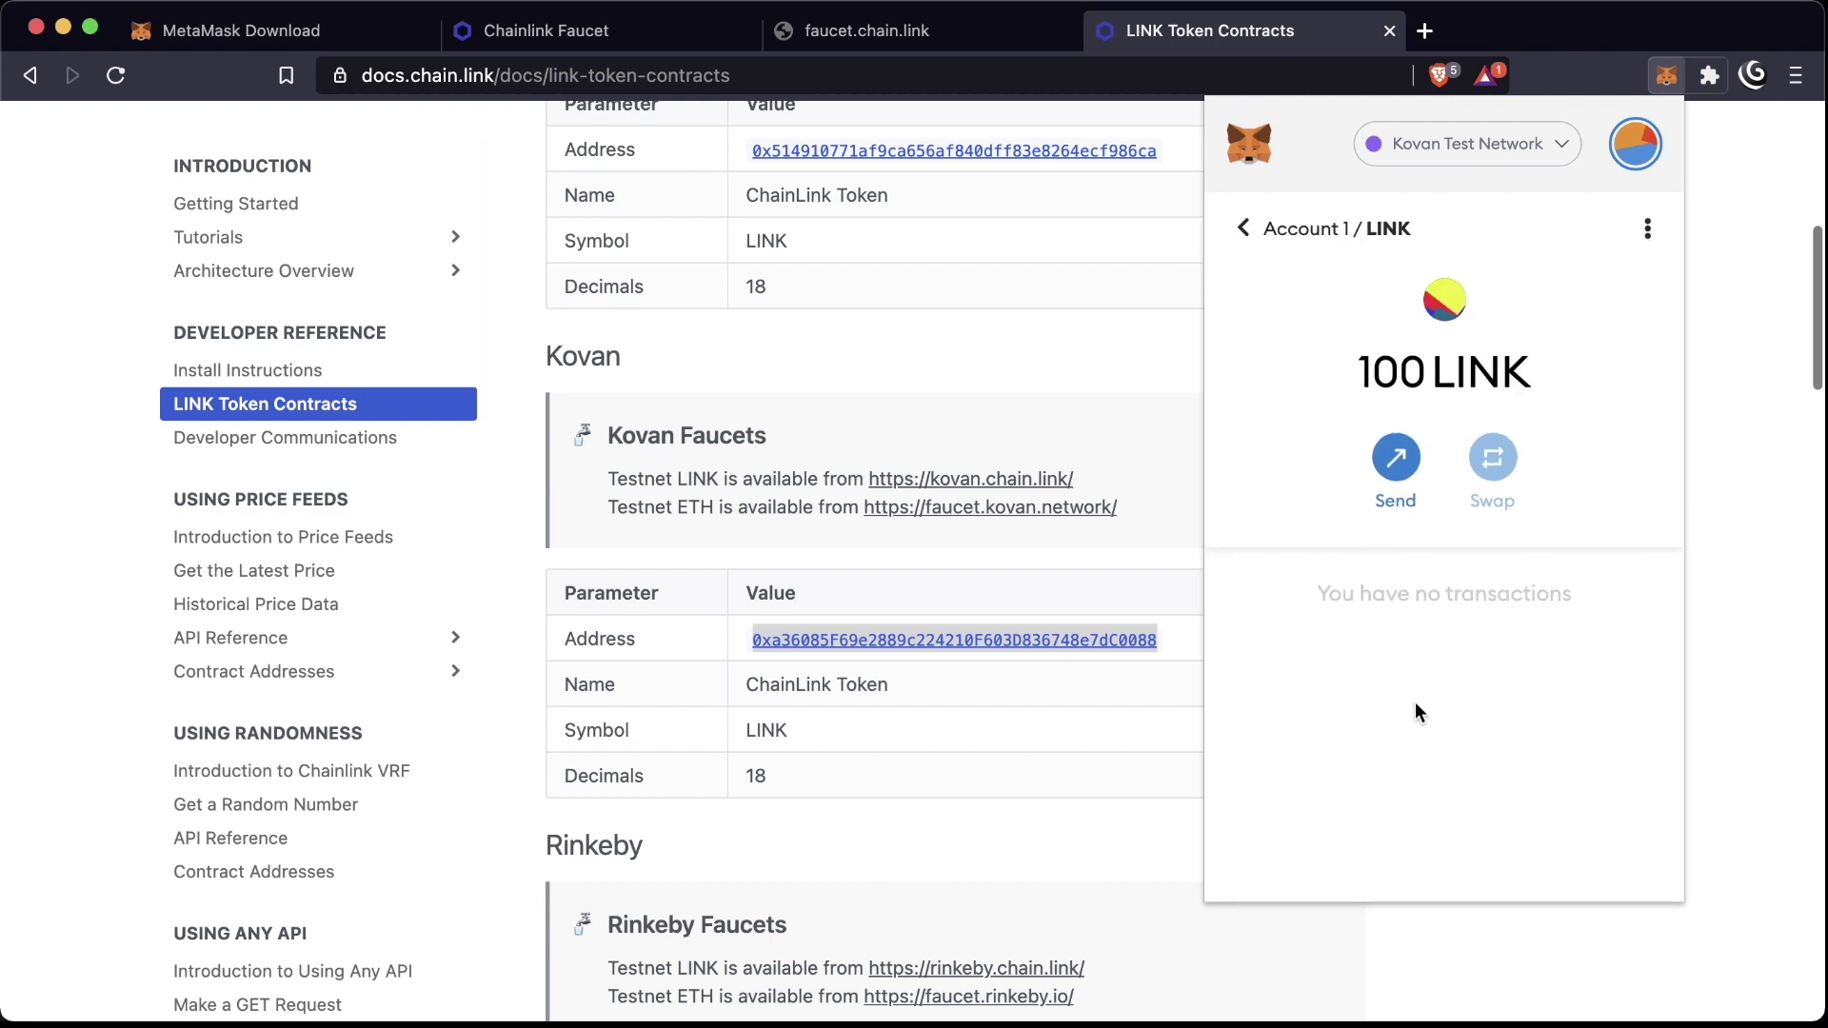
pyautogui.click(1258, 396)
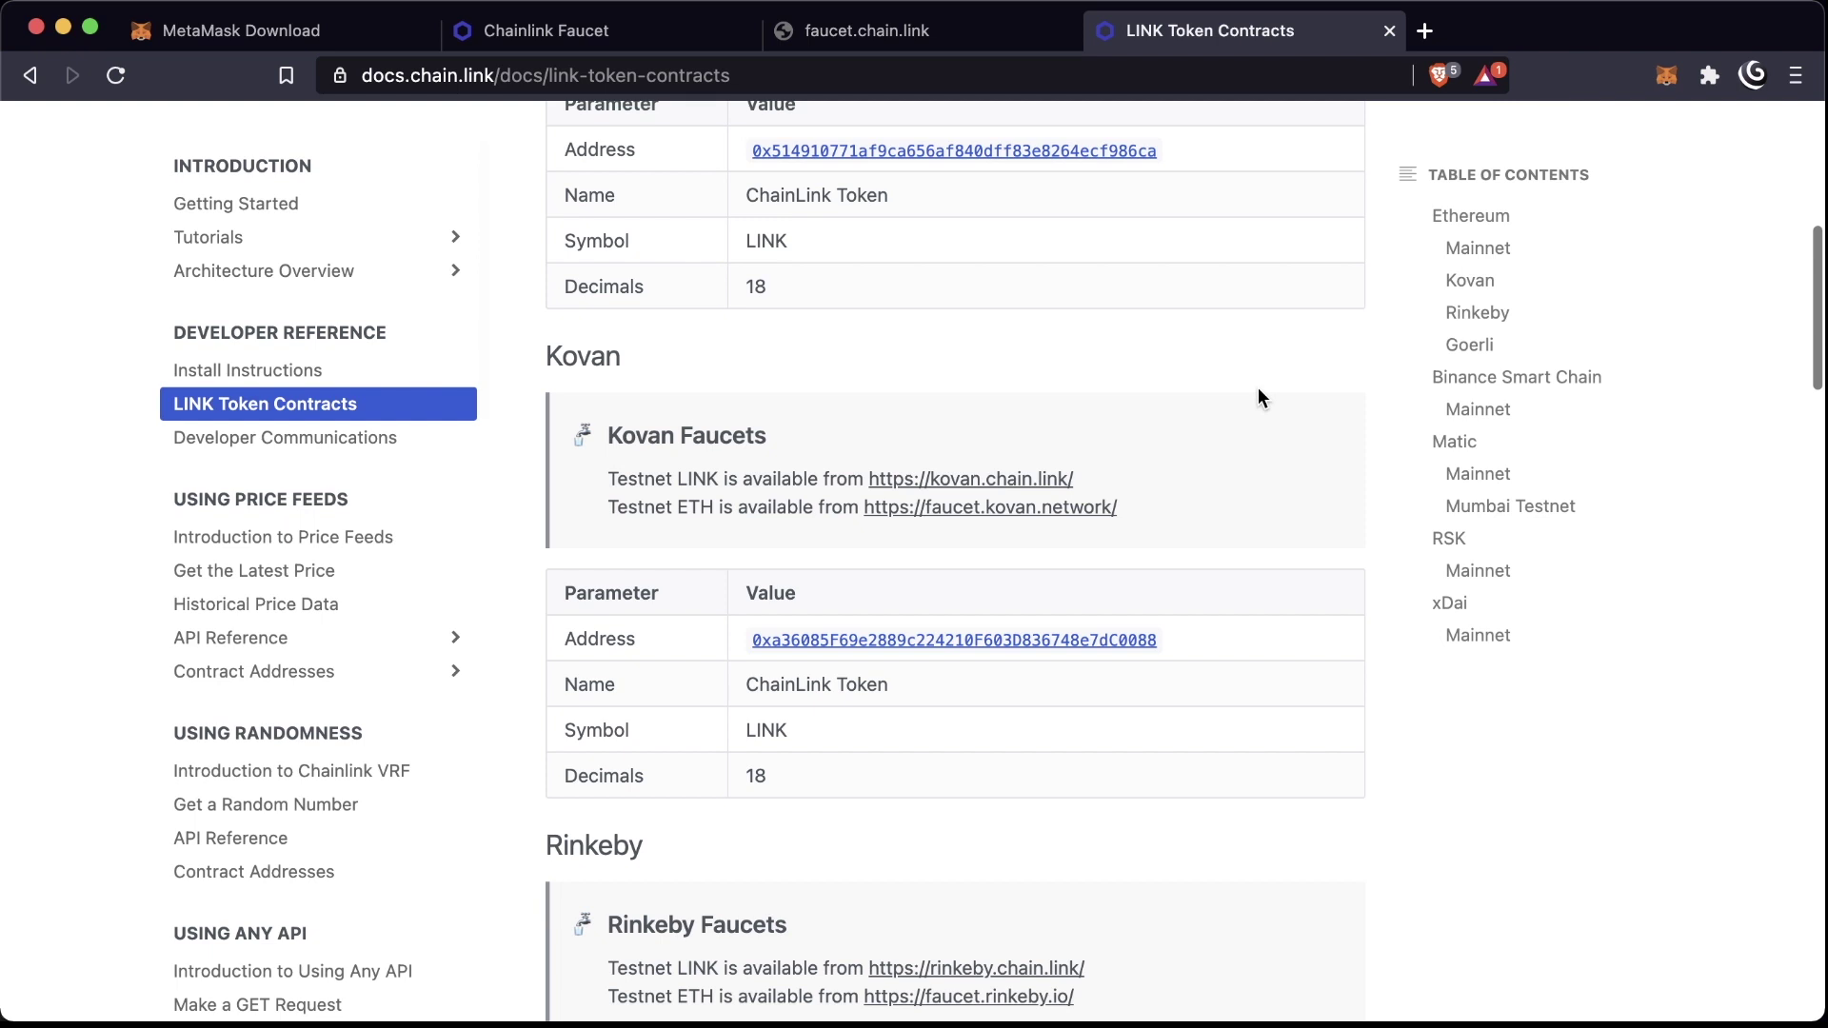
pyautogui.scroll(-2, 922, 510)
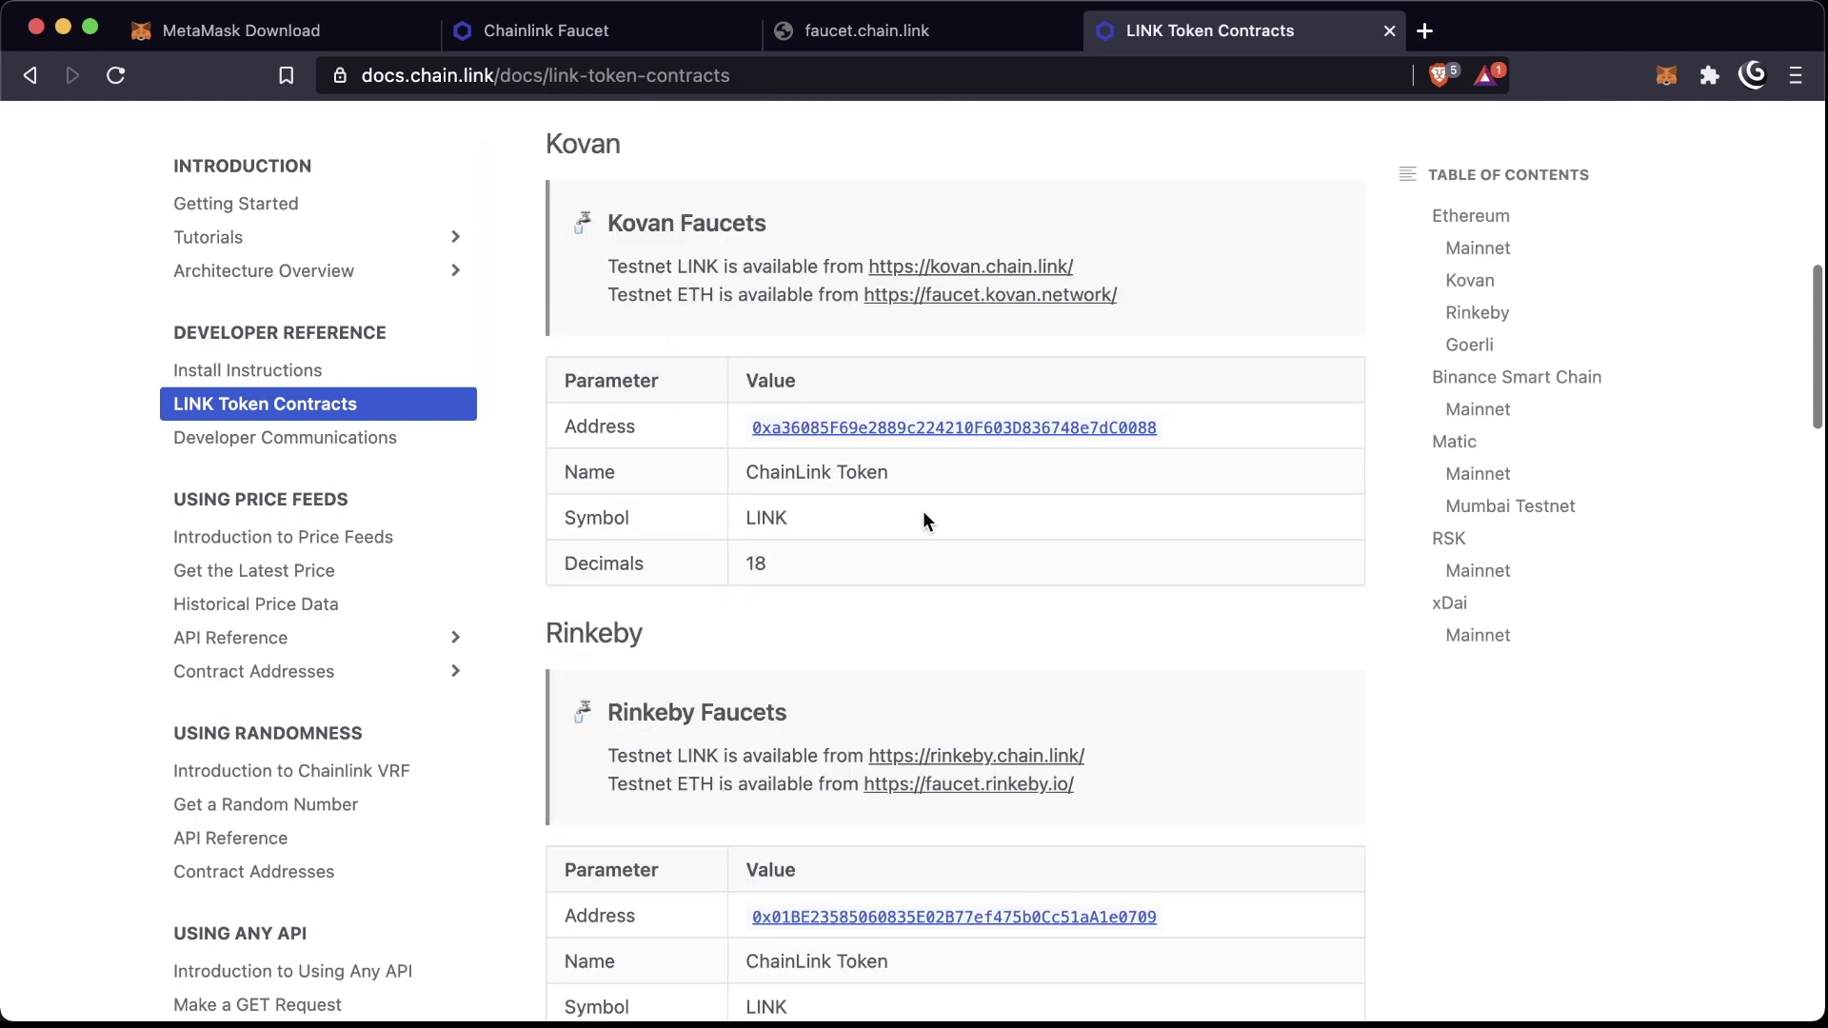
pyautogui.scroll(-3, 925, 516)
pyautogui.scroll(-1, 787, 624)
pyautogui.scroll(-1, 791, 643)
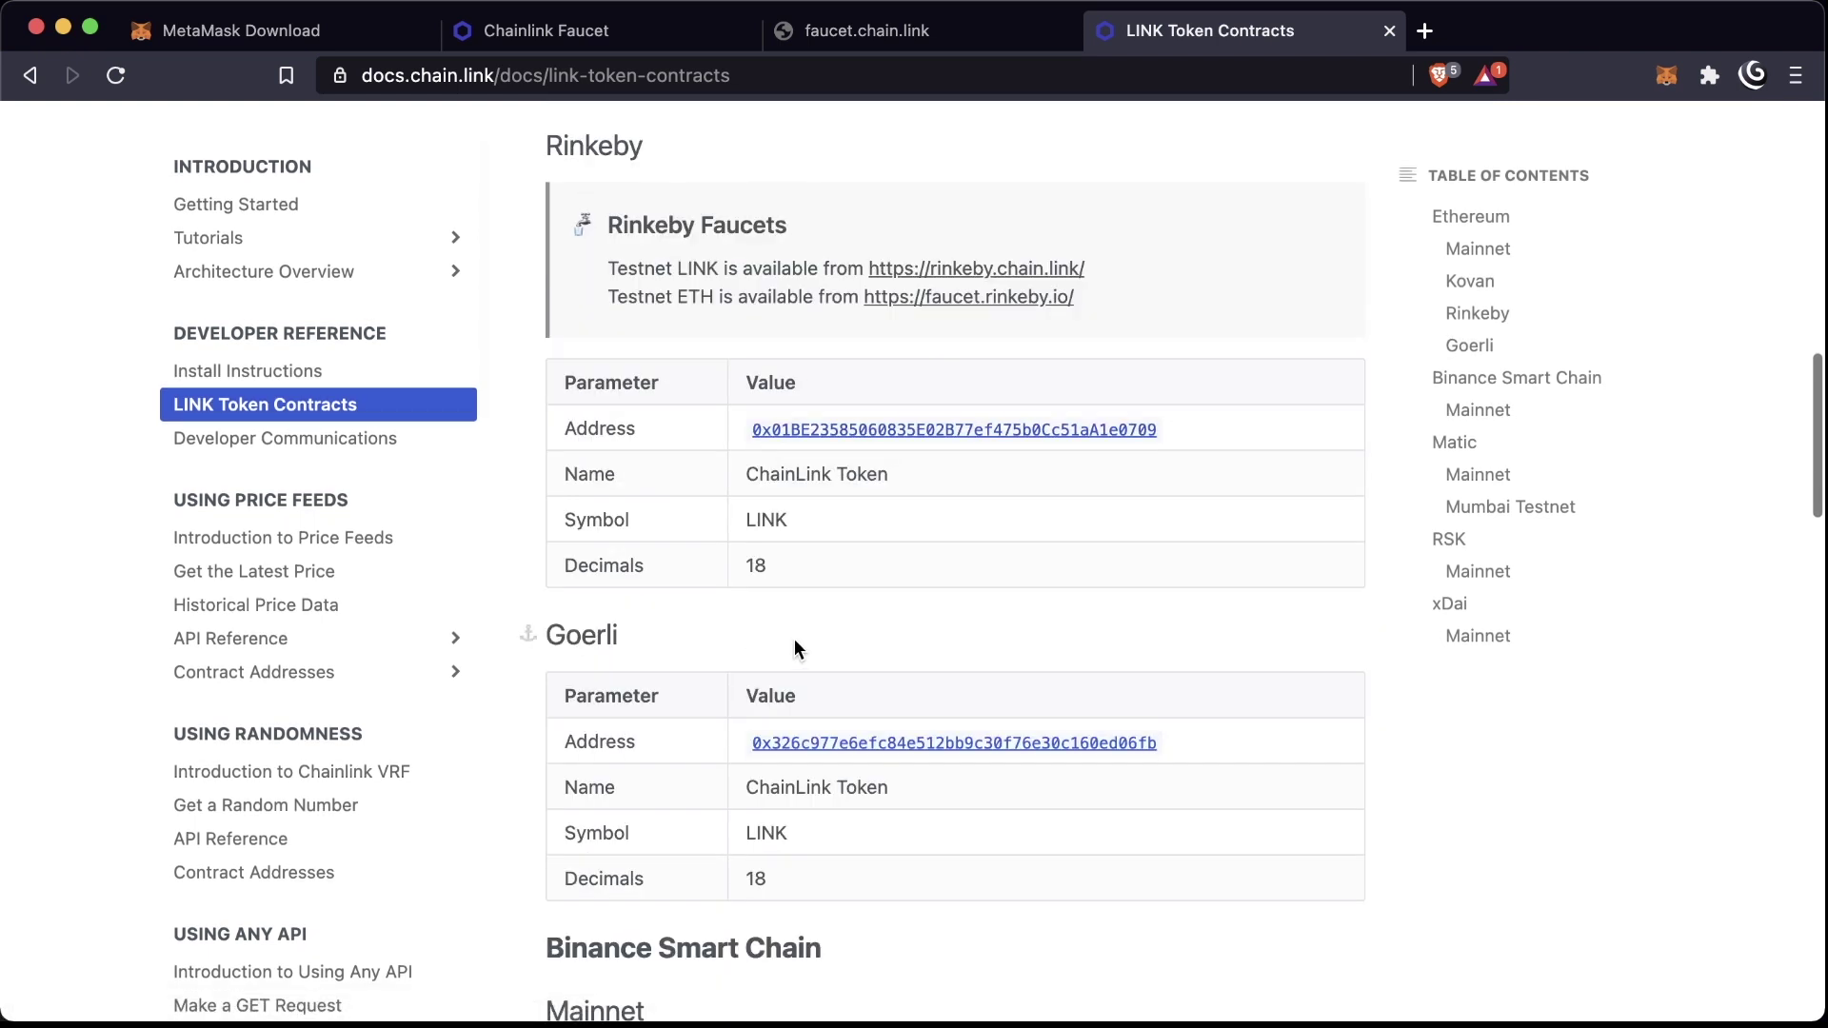
pyautogui.scroll(-2, 794, 638)
pyautogui.scroll(-2, 794, 636)
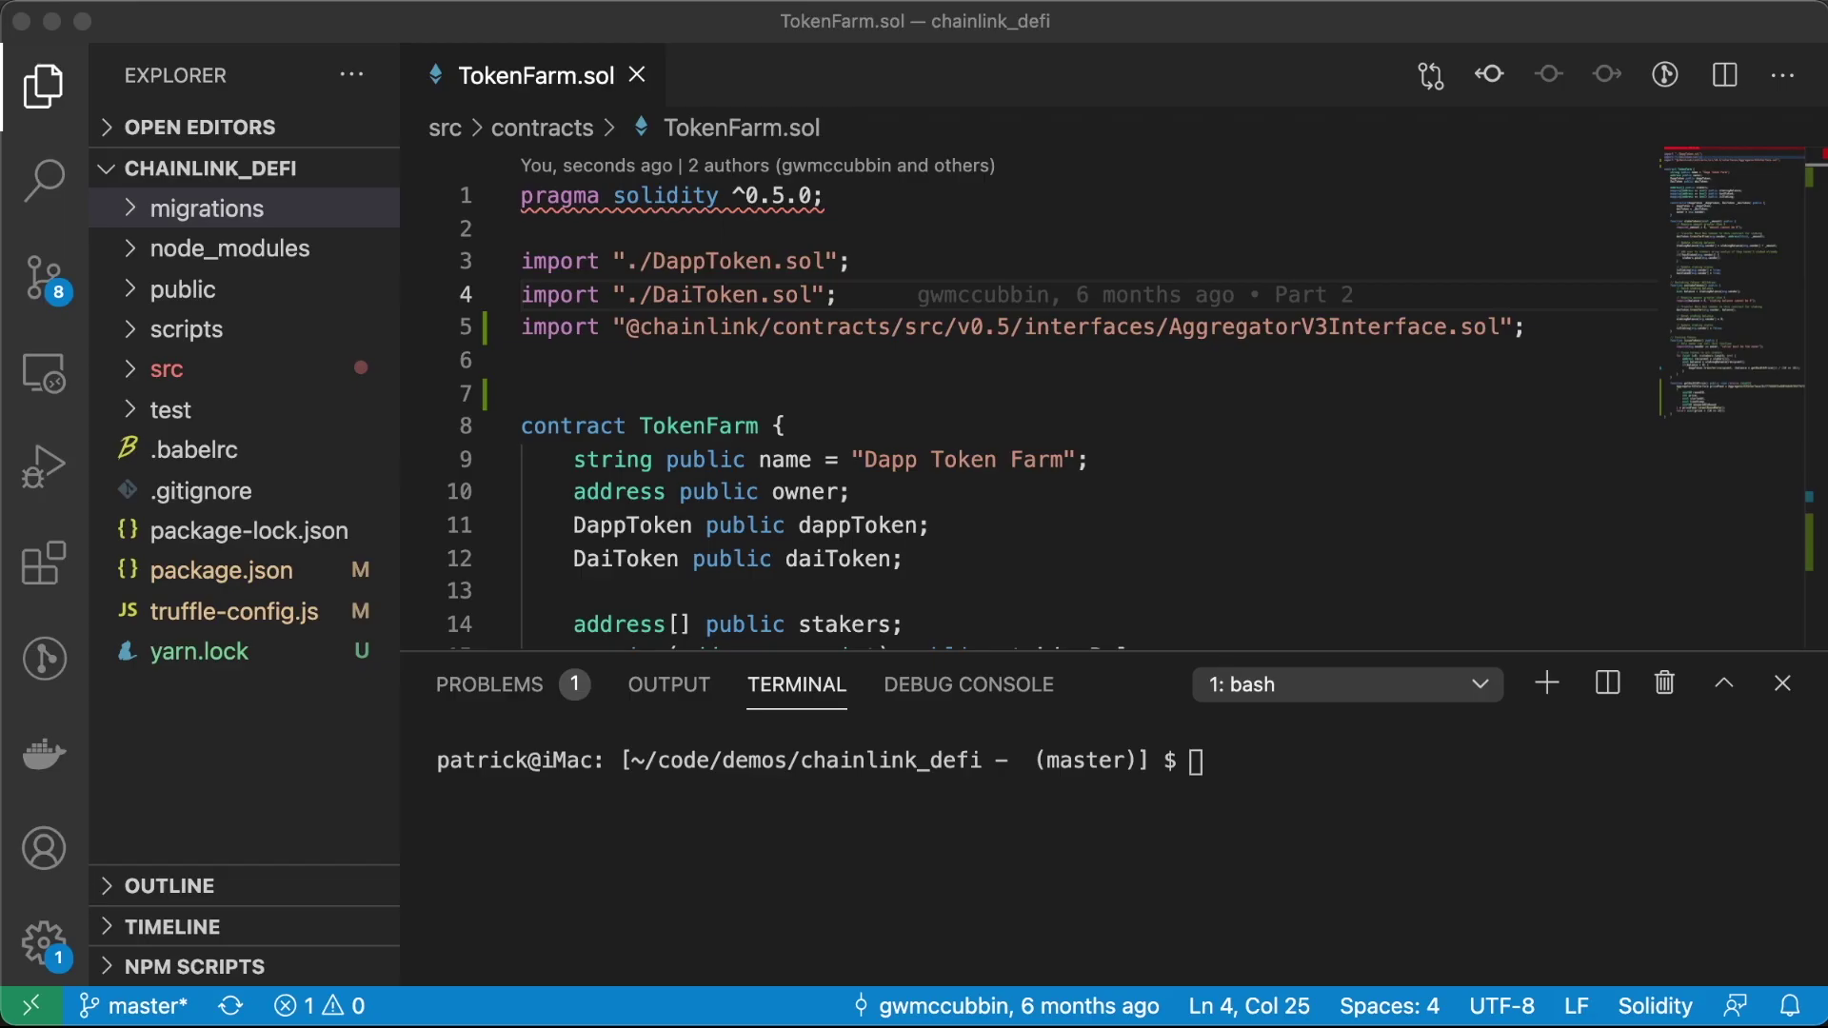